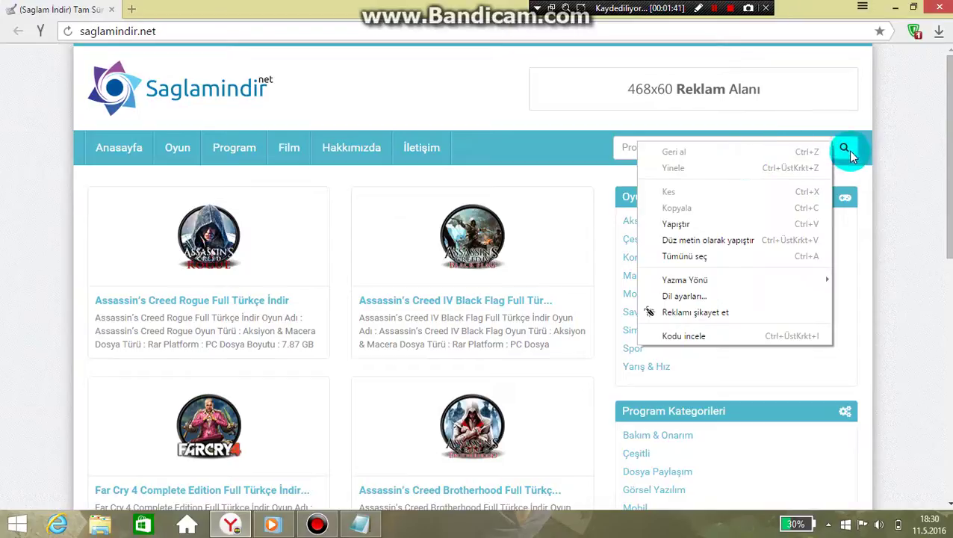
Step: Search the site for "euro" and open the Euro Truck Simulator 2 Full Türkçe İndir page
left_click(728, 227)
left_click(845, 148)
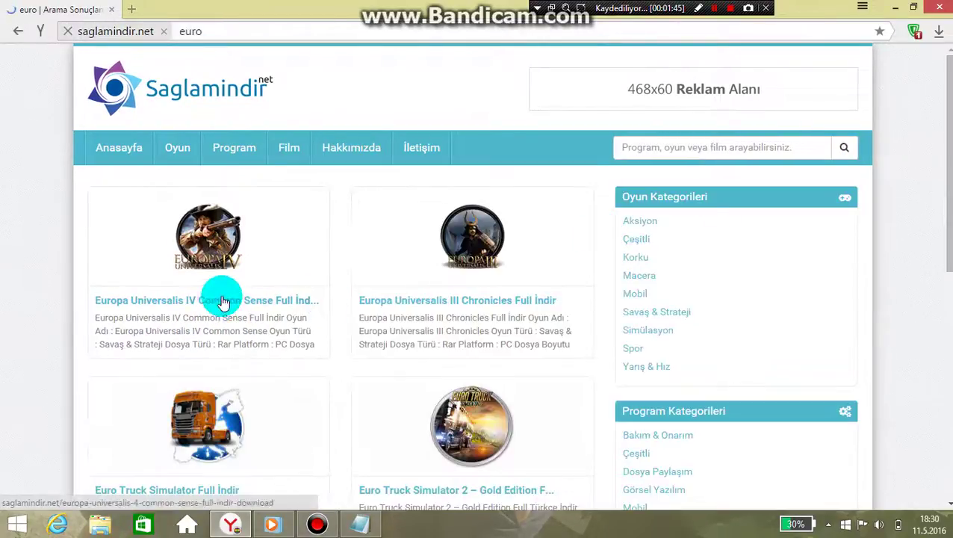
scroll(213, 356, "down", 1)
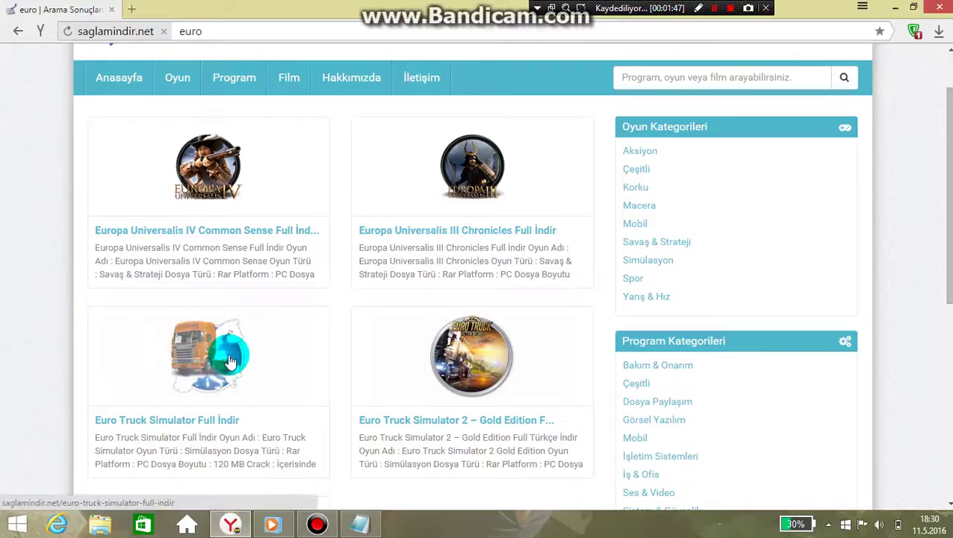
scroll(224, 359, "down", 2)
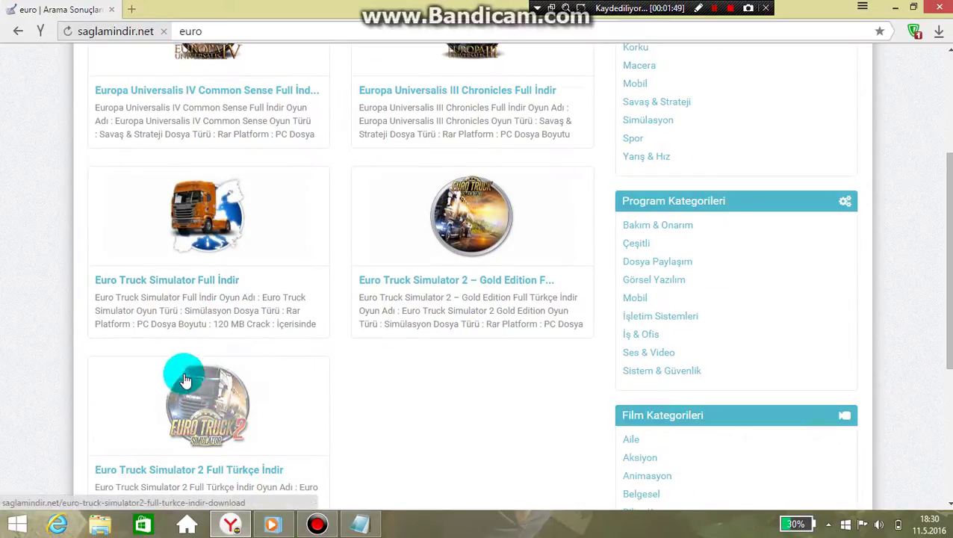
scroll(196, 416, "down", 1)
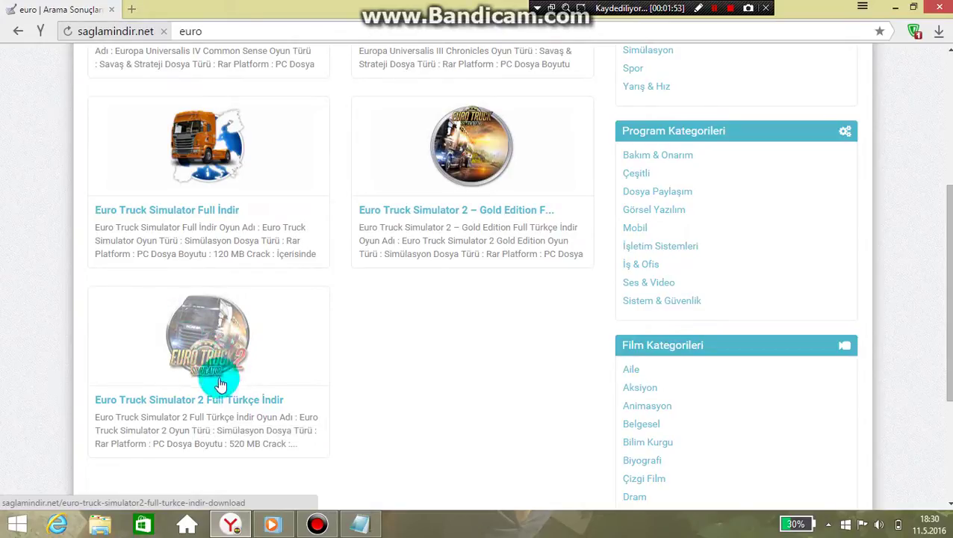
left_click(217, 341)
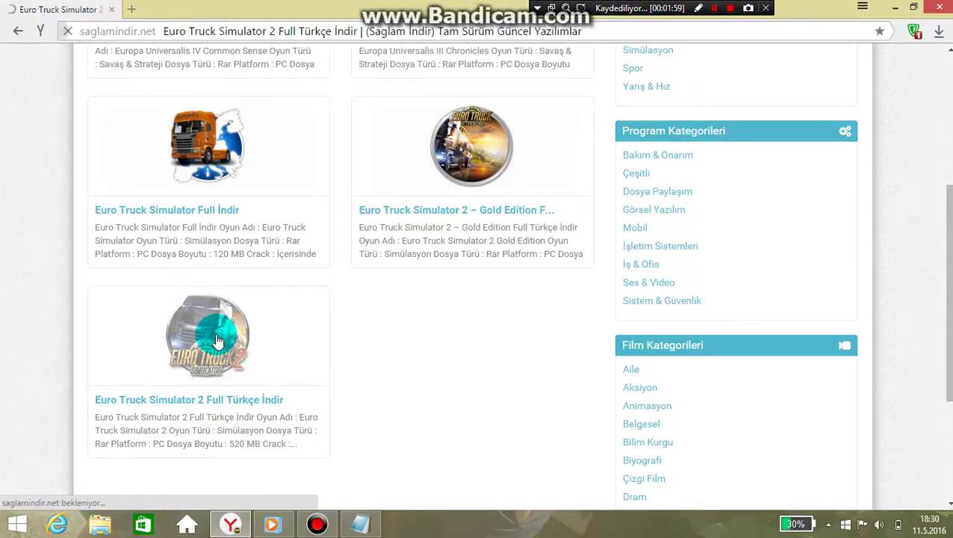
Step: Request the Euro Truck Simulator 2 download through the last Alternatif İNDİR link and open the download in MediaGet
scroll(215, 333, "down", 3)
scroll(215, 338, "down", 15)
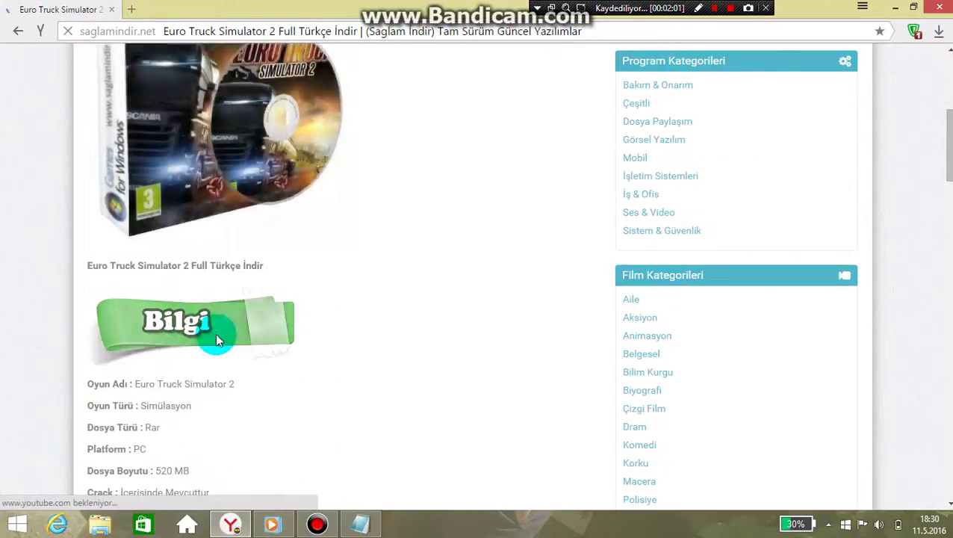
scroll(201, 346, "down", 4)
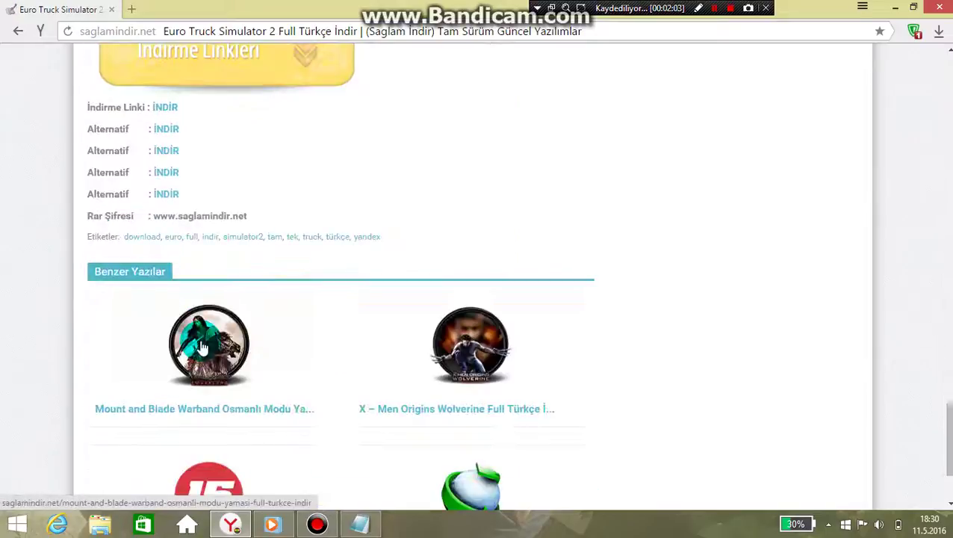
left_click(165, 201)
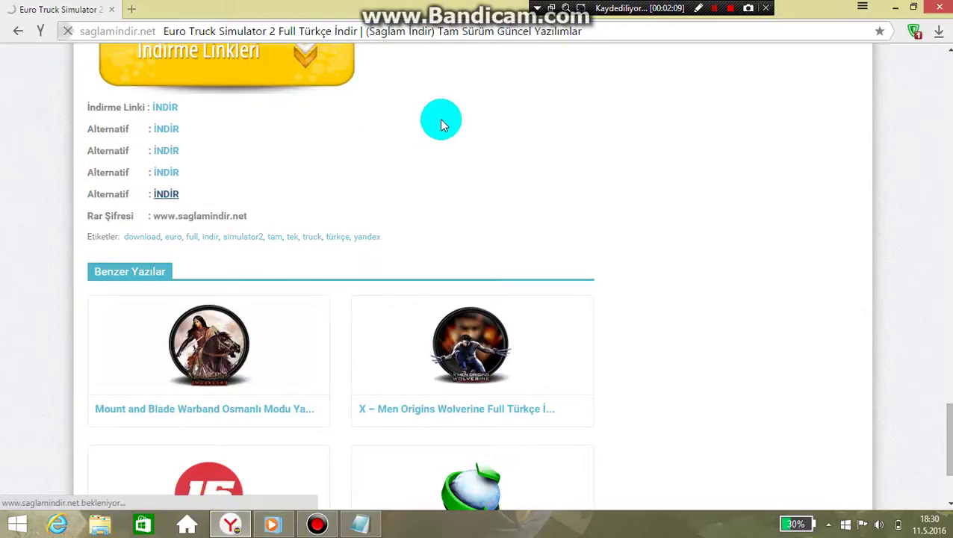
scroll(438, 124, "down", 1)
scroll(441, 82, "up", 1)
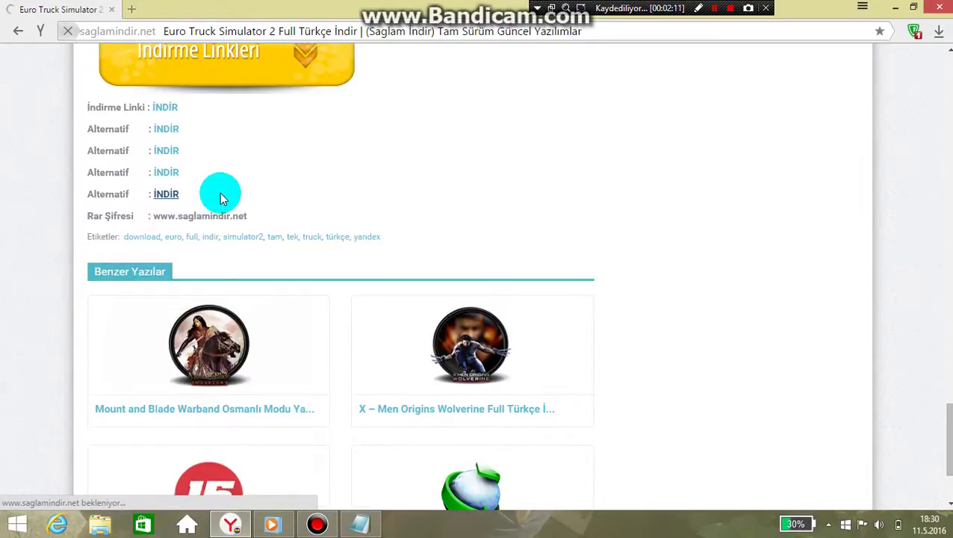
left_click(167, 196)
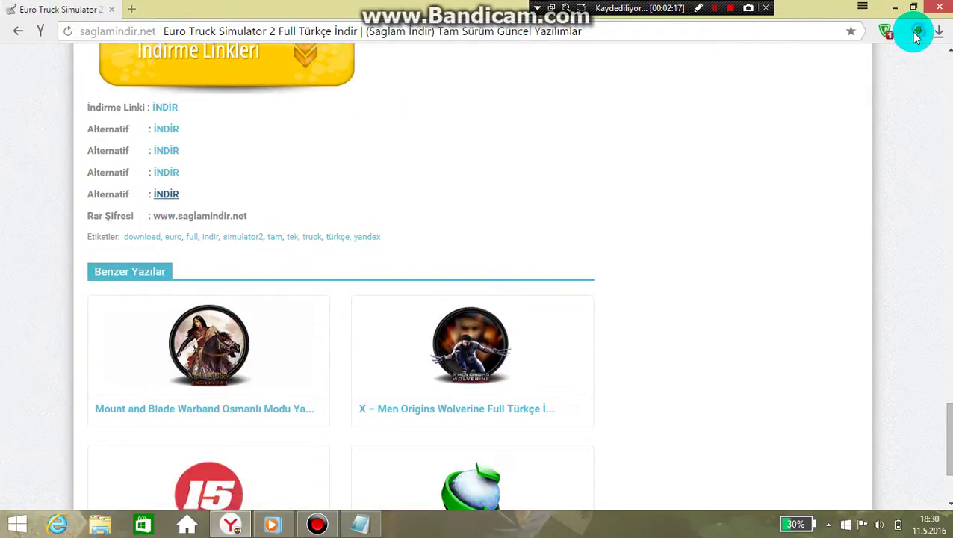
left_click(920, 34)
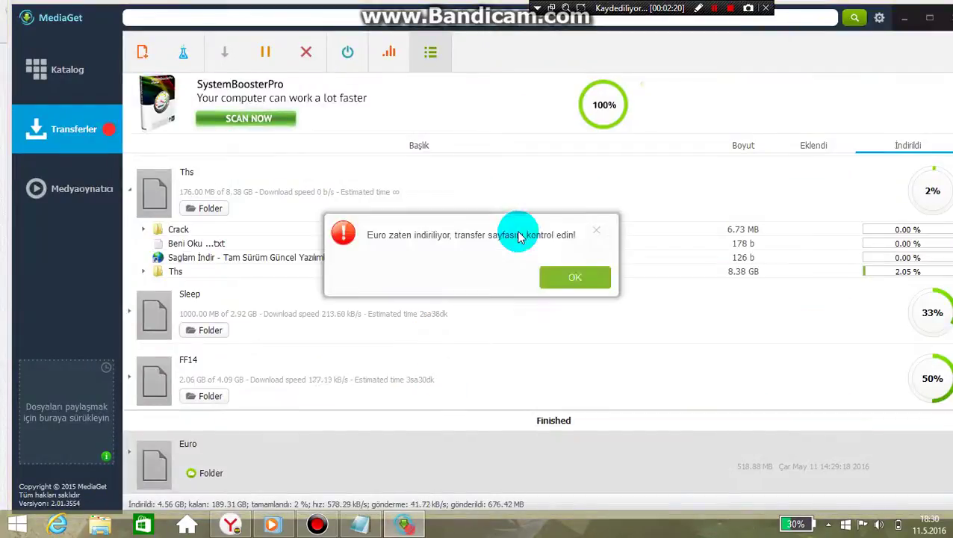
Step: Dismiss the MediaGet notice about Euro, then close both MediaGet and the web browser
left_click(566, 278)
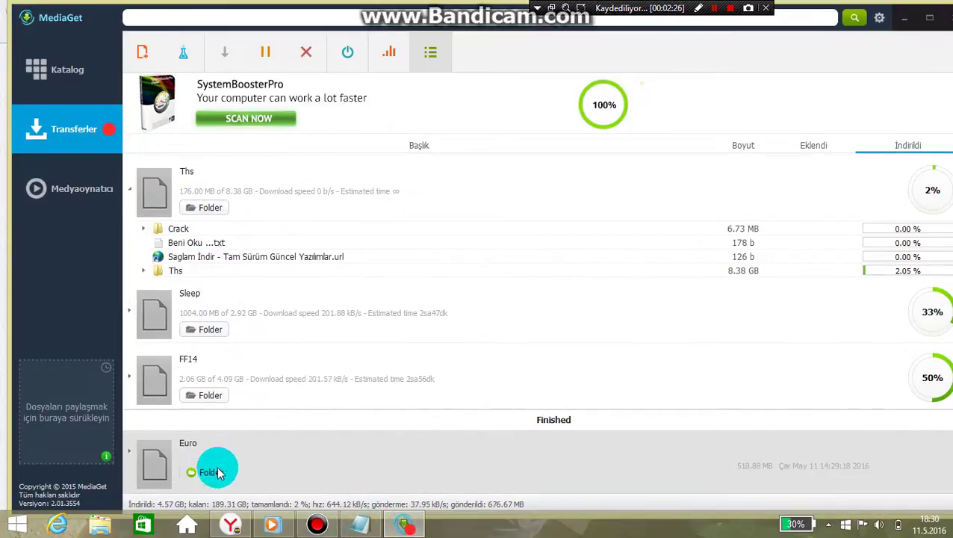
left_click(943, 17)
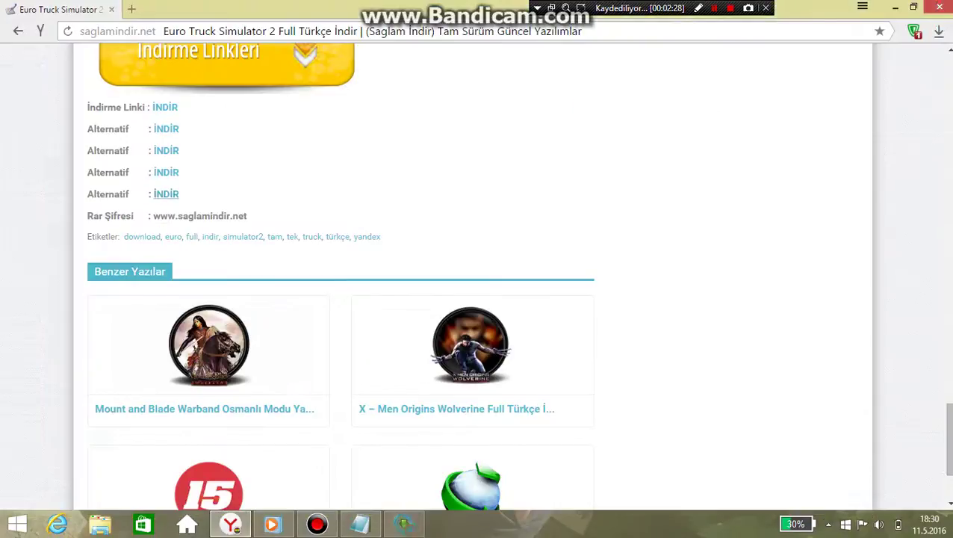
left_click(940, 10)
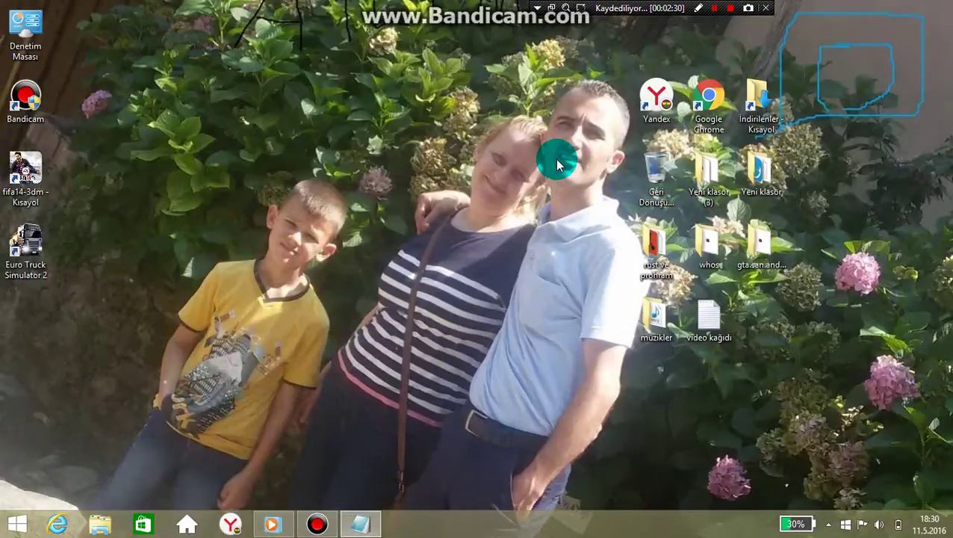
Step: Switch to File Explorer and open the Belgeler folder
double_click(677, 181)
left_click(61, 217)
Step: Replace the text of the video kağıdı note with "belgelere geliyoruz" and move its window clear of the folder list
left_click(361, 527)
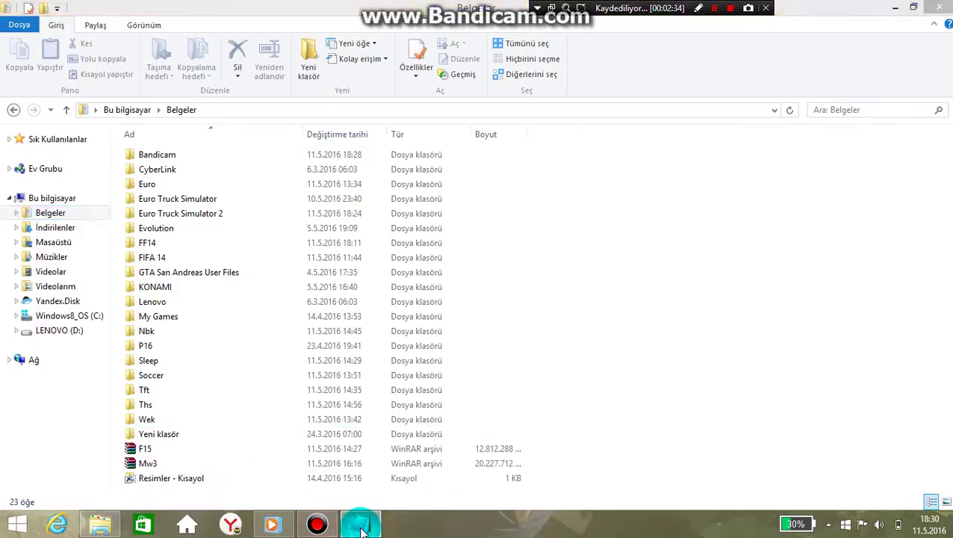
key("BackSpace")
key("BackSpace")
key("BackSpace")
key("BackSpace")
key("BackSpace")
key("BackSpace")
key("BackSpace")
key("BackSpace")
key("BackSpace")
key("BackSpace")
key("BackSpace")
key("BackSpace")
key("BackSpace")
key("BackSpace")
key("BackSpace")
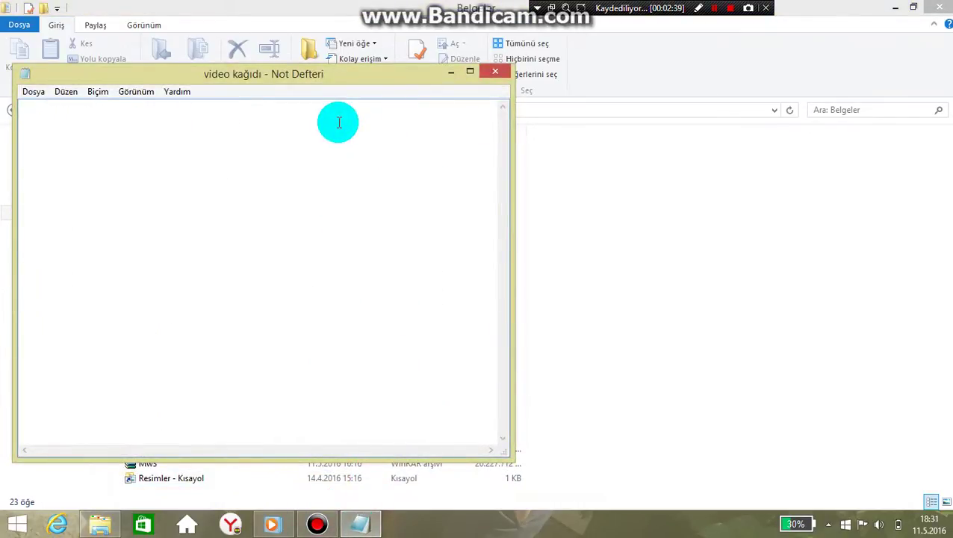
type("bel")
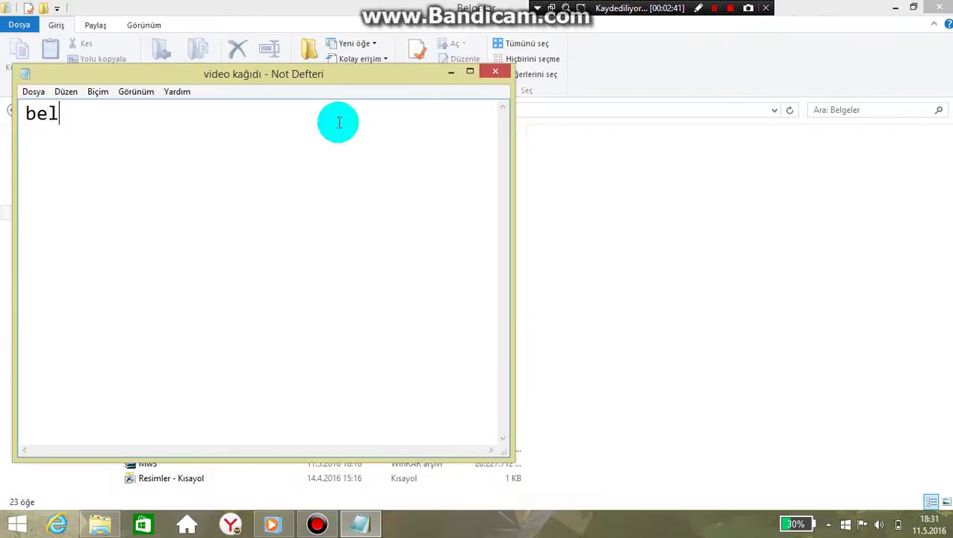
type("gelere g")
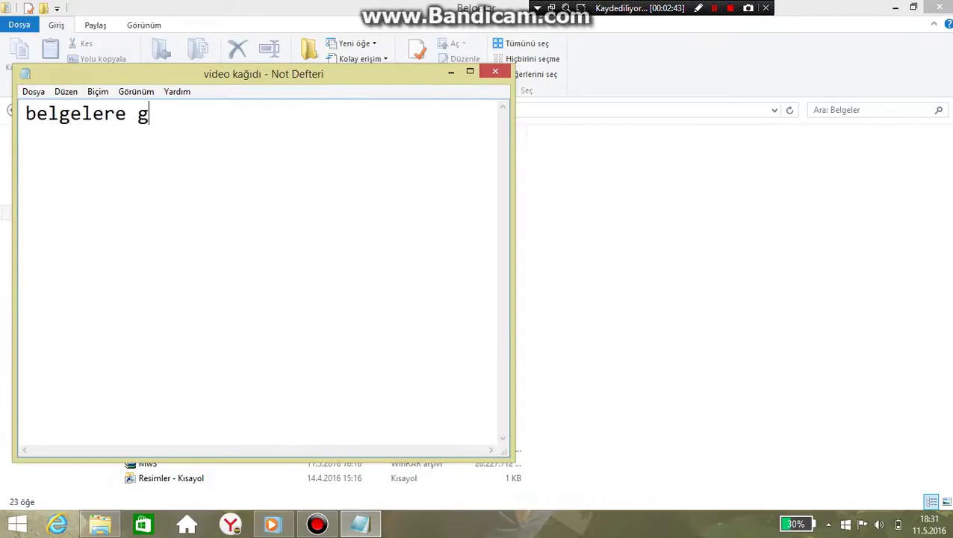
type("eliyoruz")
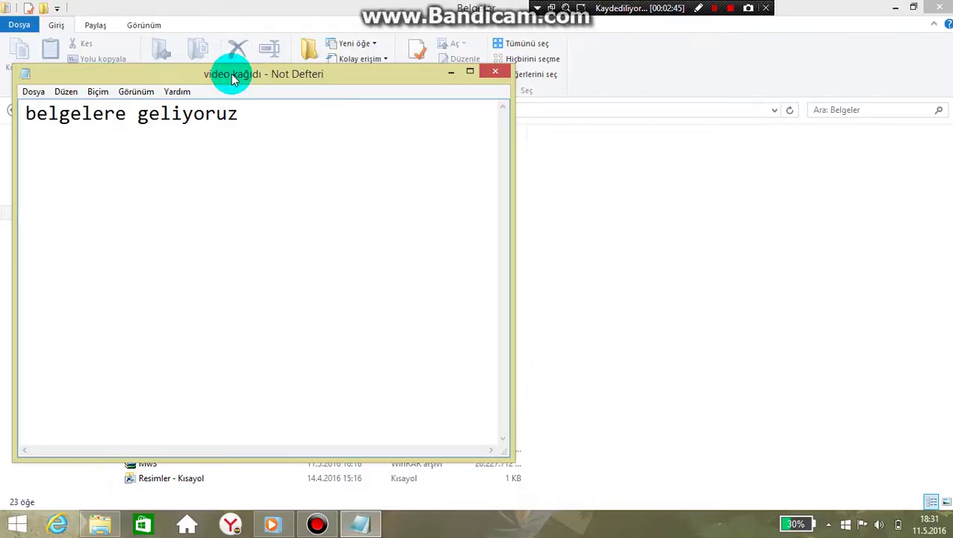
left_click_drag(231, 74, 691, 117)
Step: Replace the note's text with "euro yazıtor ya ona tıklıyoruz"
key("BackSpace")
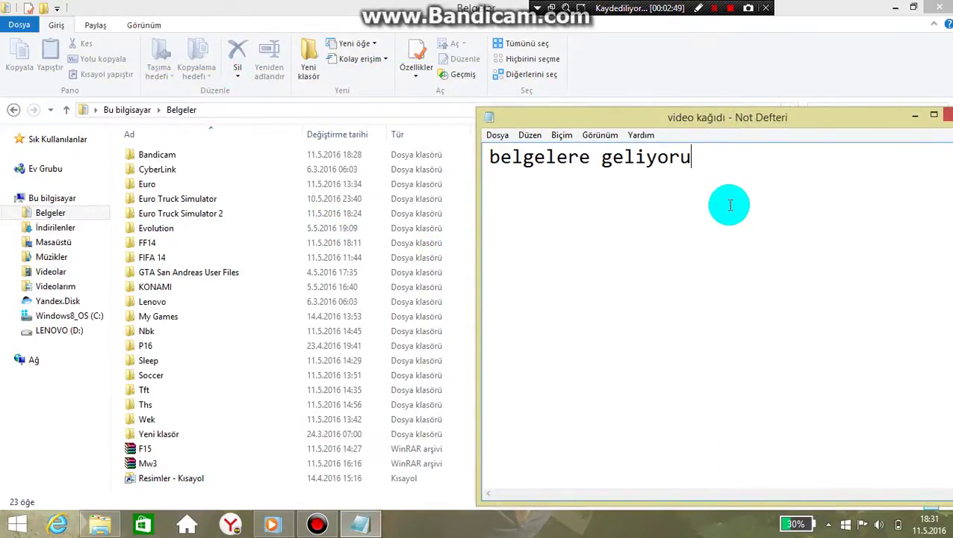
key("BackSpace")
key("BackSpace")
key("BackSpace")
key("BackSpace")
key("BackSpace")
key("BackSpace")
key("BackSpace")
key("BackSpace")
key("BackSpace")
key("BackSpace")
key("BackSpace")
key("BackSpace")
key("BackSpace")
key("BackSpace")
key("BackSpace")
key("BackSpace")
key("BackSpace")
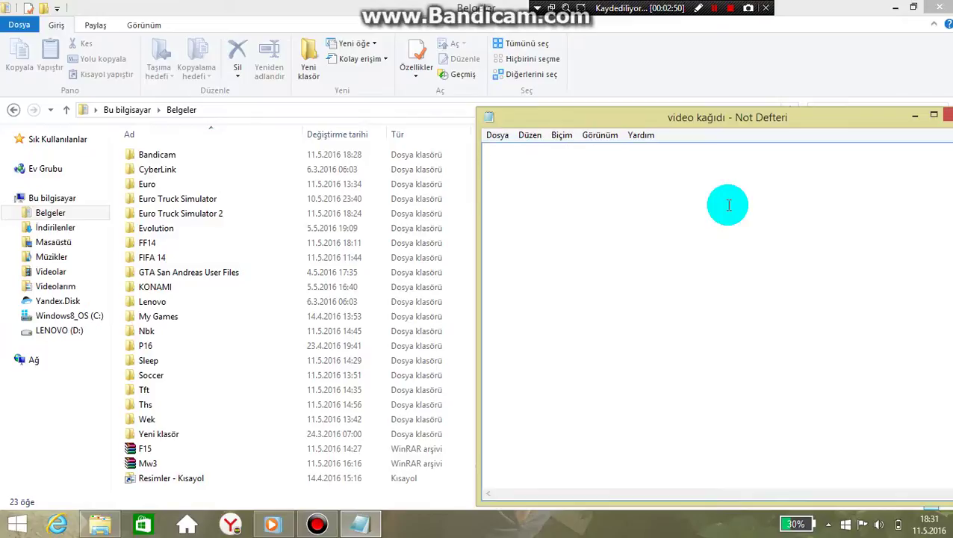
type("ur")
key("BackSpace")
key("BackSpace")
type("euro yazıtor ya ona tıklıyoru")
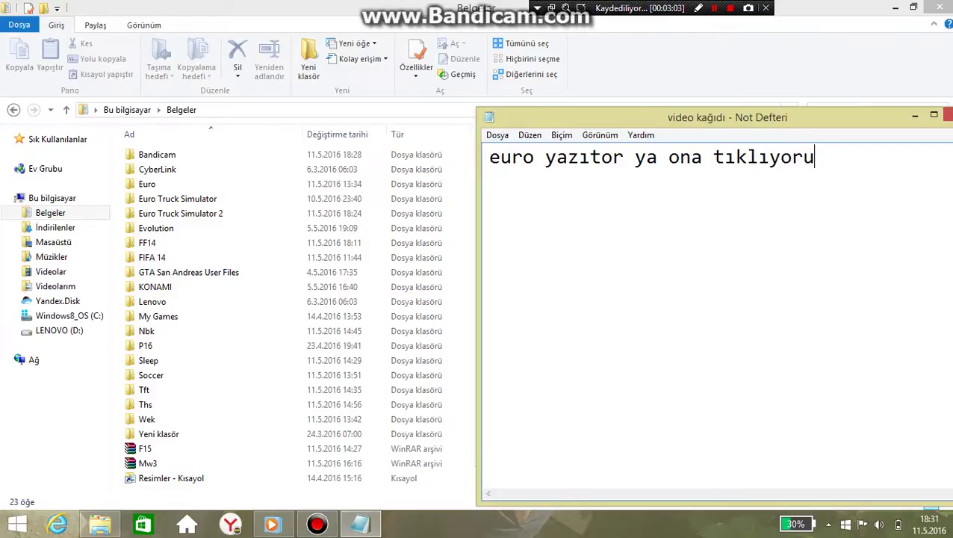
type("z")
Step: Clear and minimize the note, and open the Euro folder inside Belgeler
key("BackSpace")
key("BackSpace")
key("BackSpace")
key("BackSpace")
key("BackSpace")
key("BackSpace")
key("BackSpace")
key("BackSpace")
key("BackSpace")
key("BackSpace")
key("BackSpace")
key("BackSpace")
key("BackSpace")
key("BackSpace")
key("BackSpace")
key("BackSpace")
key("BackSpace")
key("BackSpace")
key("BackSpace")
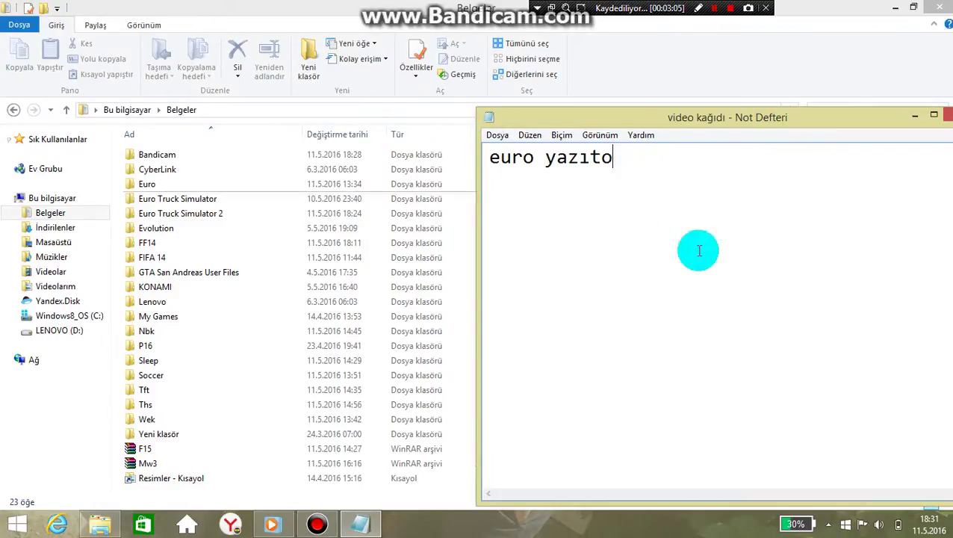
key("BackSpace")
key("BackSpace")
key("BackSpace")
key("BackSpace")
key("BackSpace")
key("BackSpace")
key("BackSpace")
key("BackSpace")
key("BackSpace")
key("BackSpace")
key("BackSpace")
left_click(915, 114)
left_click(241, 188)
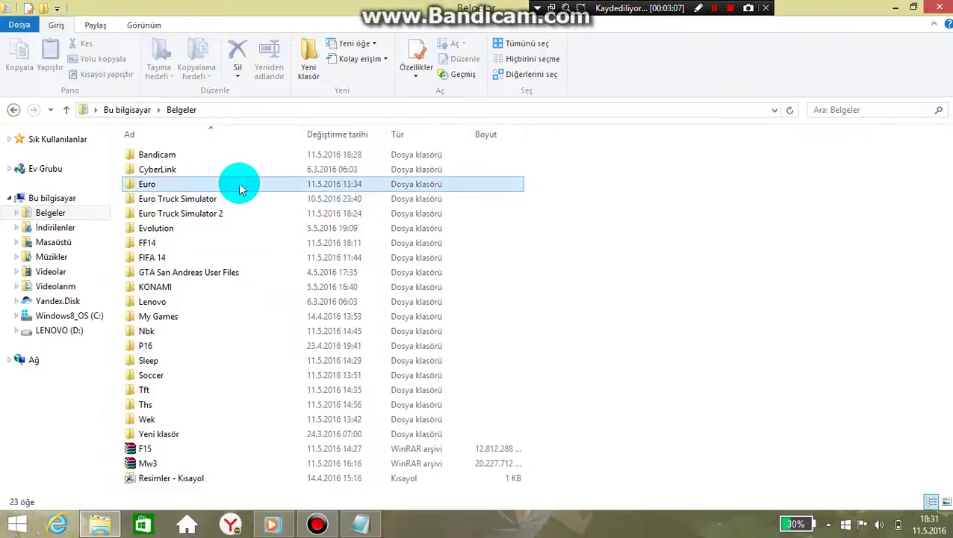
double_click(240, 187)
Step: Write "ve setup diyoruz" in the note and launch the Setup application from the Euro folder
left_click(356, 516)
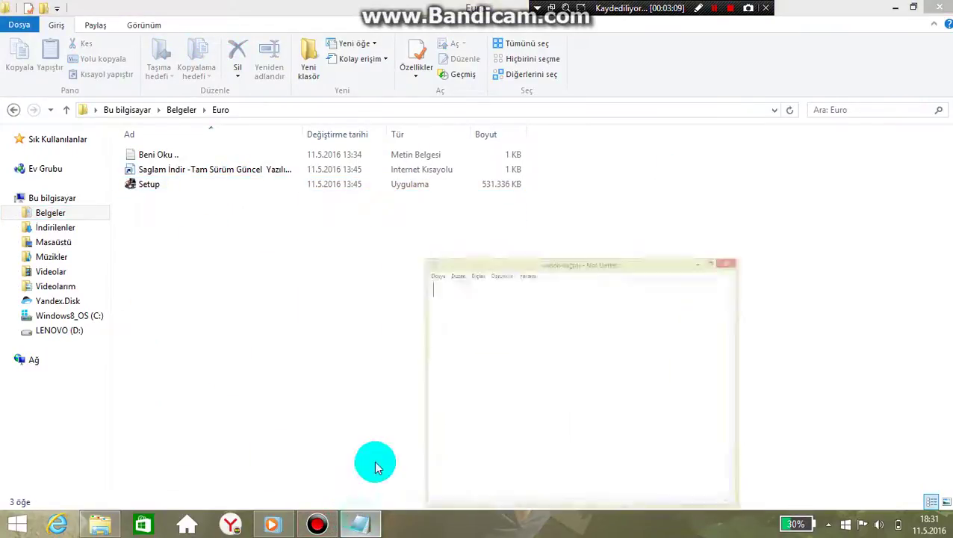
type("ve setup diyoruz")
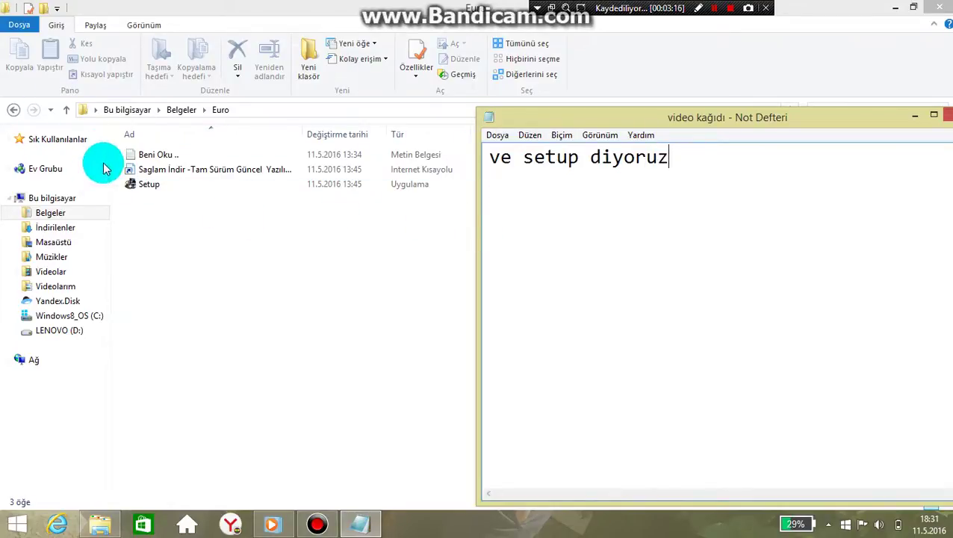
left_click(153, 186)
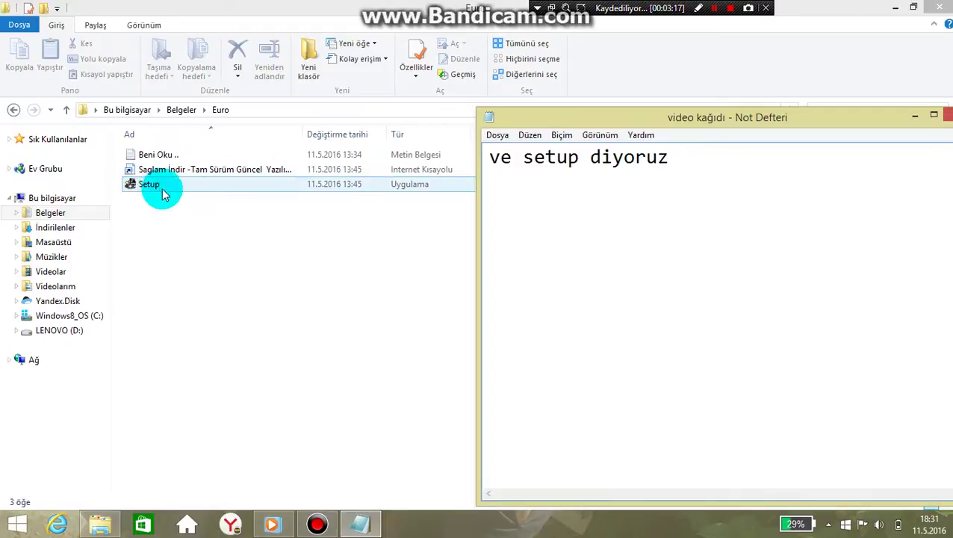
double_click(161, 192)
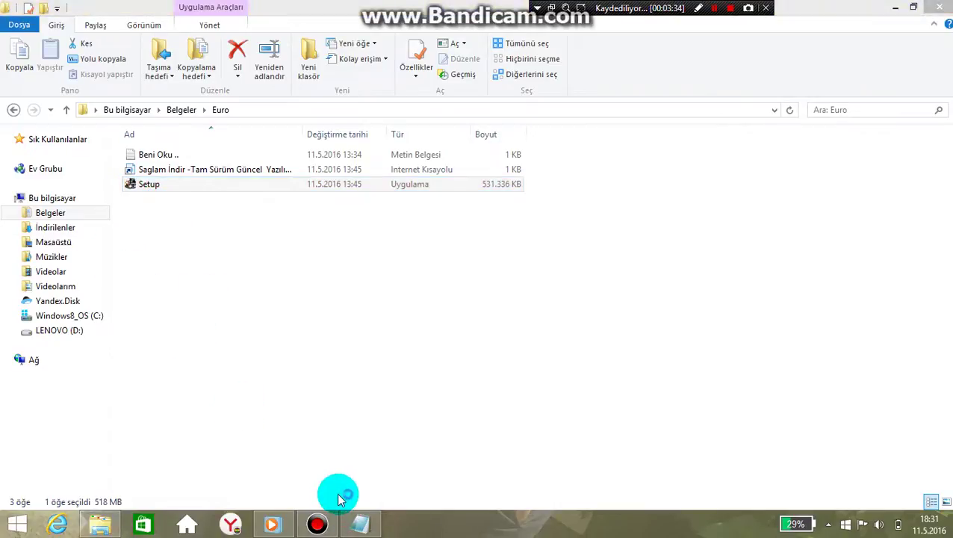
Step: Replace the note's text with "bekliyoruz"
left_click(360, 524)
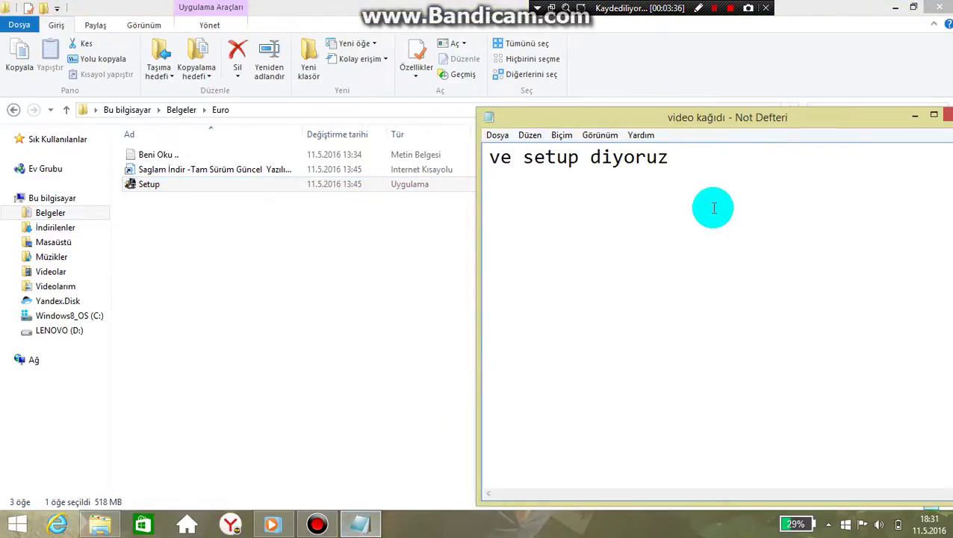
key("BackSpace")
key("BackSpace")
key("BackSpace")
key("BackSpace")
key("BackSpace")
key("BackSpace")
key("BackSpace")
key("BackSpace")
key("BackSpace")
key("BackSpace")
key("BackSpace")
key("BackSpace")
key("BackSpace")
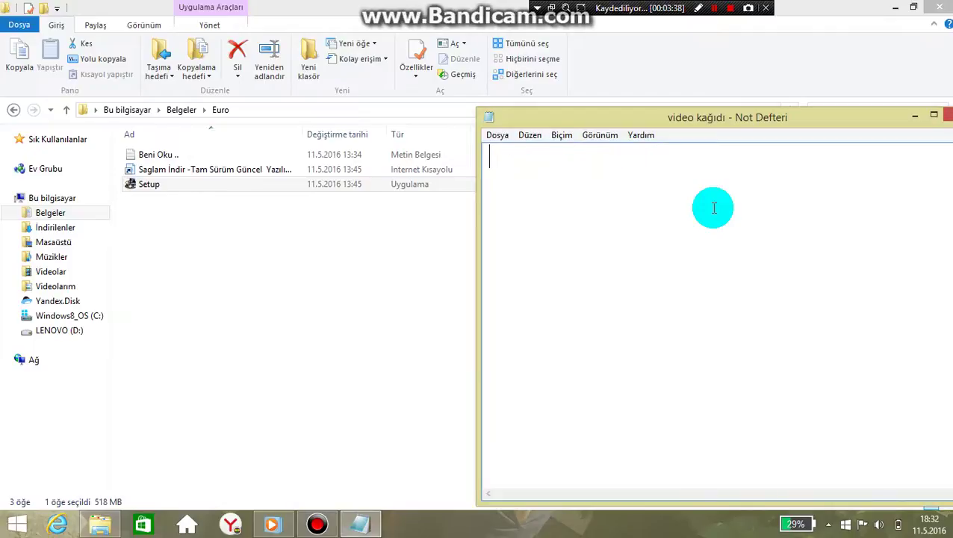
type("bekliyoruz")
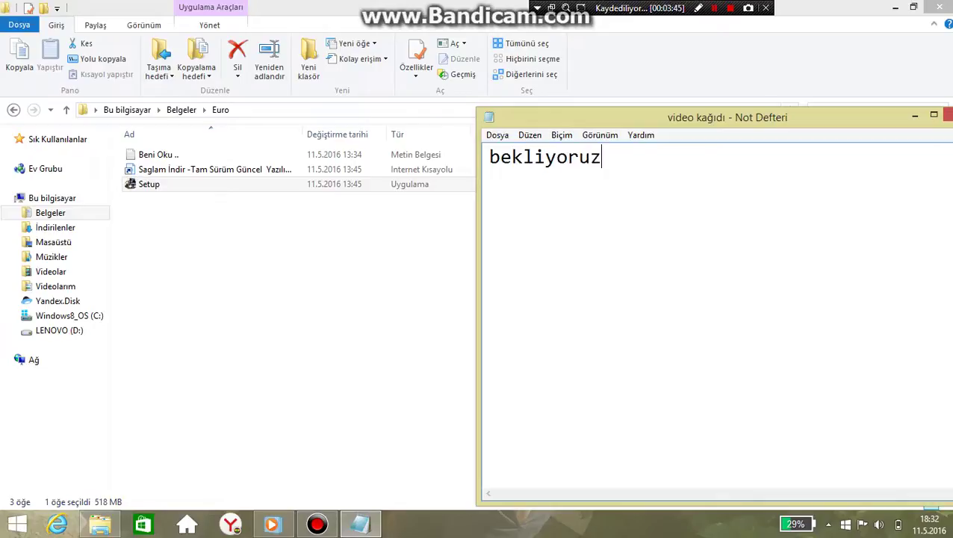
Step: Move the Select Setup Language dialog away from the note and replace the note's text with "evet"
left_click(400, 185)
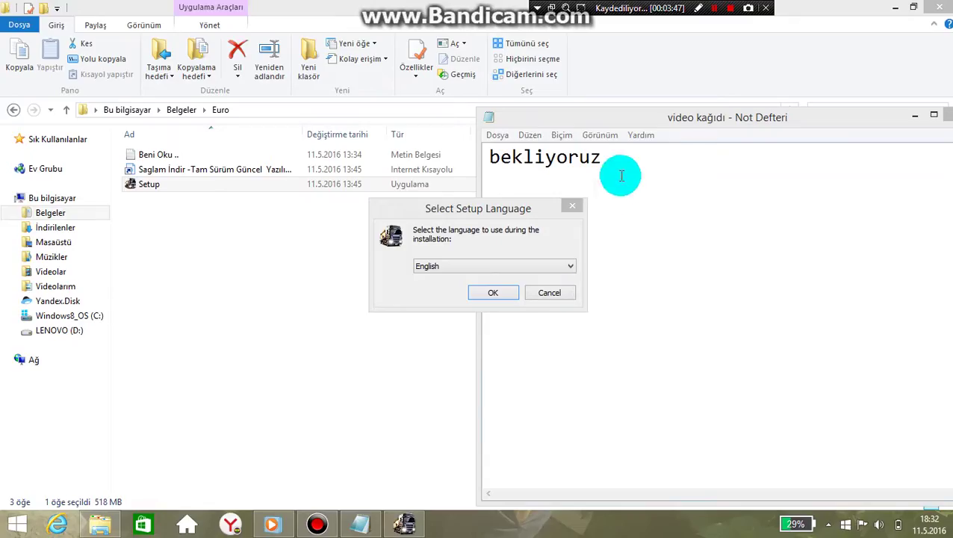
left_click_drag(304, 184, 267, 169)
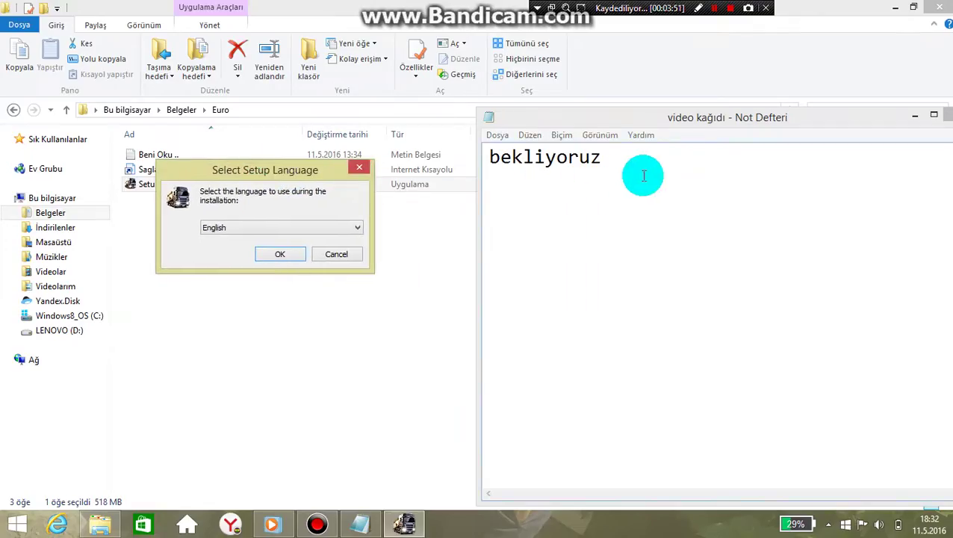
left_click(656, 177)
key("BackSpace")
key("BackSpace")
key("BackSpace")
key("BackSpace")
key("BackSpace")
key("BackSpace")
key("BackSpace")
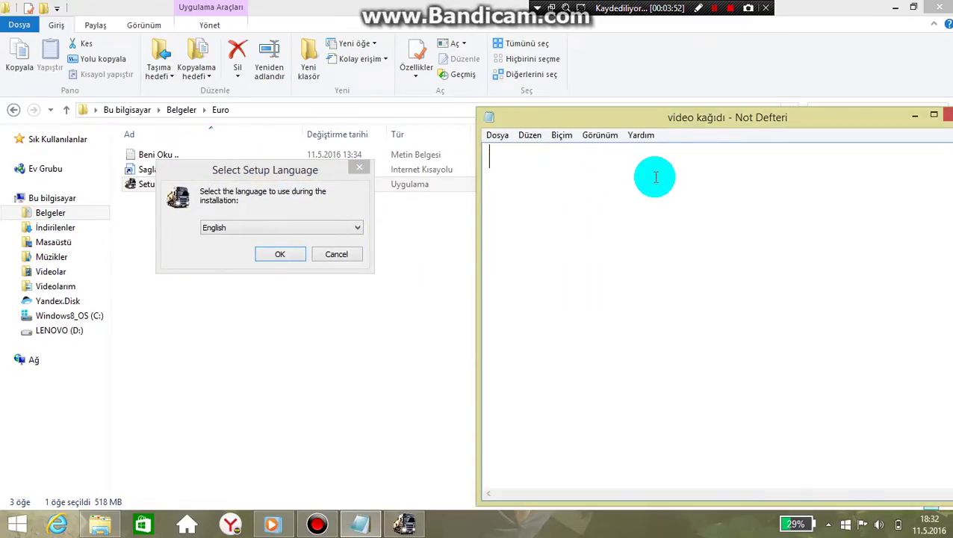
type("evet")
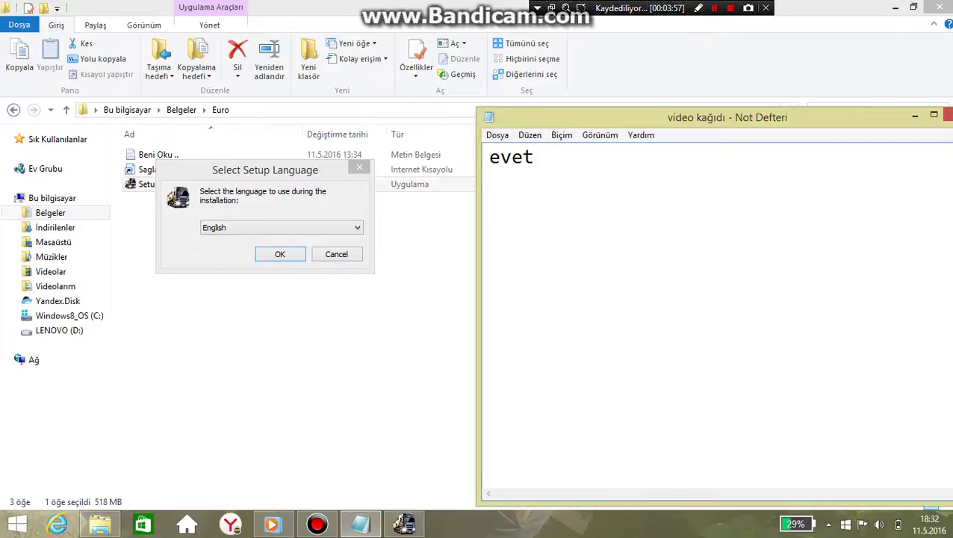
Step: Complete the note as "evet diyoruz", and replace it with "ve böyle çıkıyyor"
type("diyoruz")
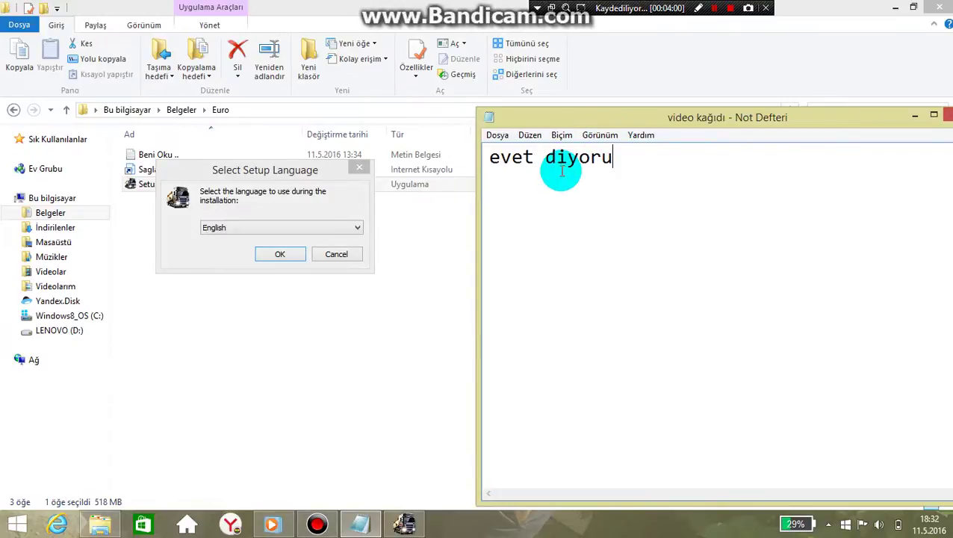
key("BackSpace")
key("BackSpace")
key("BackSpace")
key("BackSpace")
key("BackSpace")
key("BackSpace")
key("BackSpace")
key("BackSpace")
key("BackSpace")
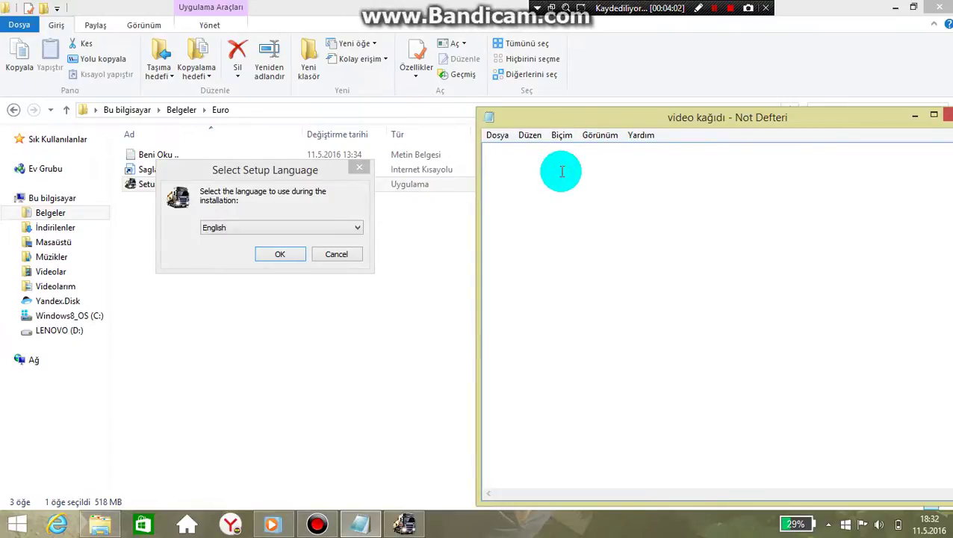
type("ve böyle çıkıyyor")
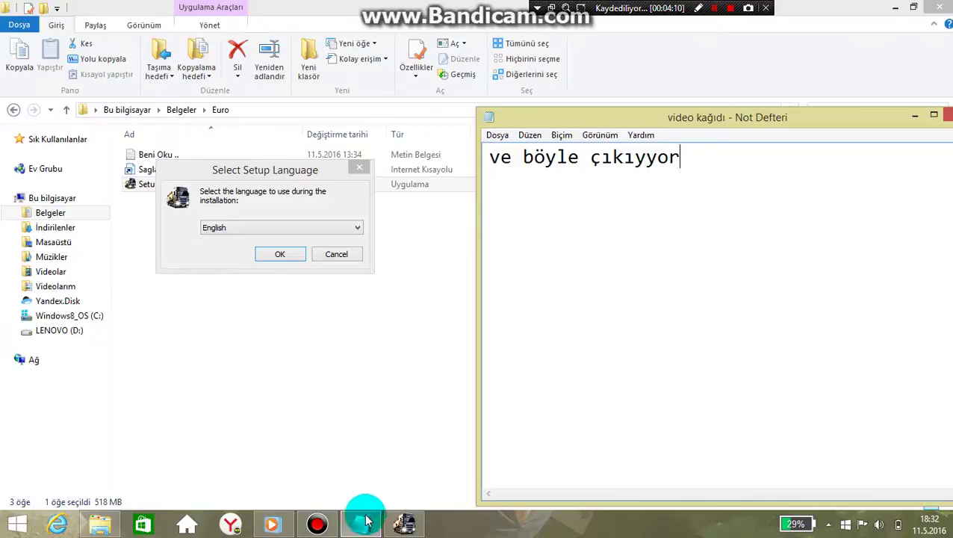
Step: Replay the media in the media player and minimize the player
left_click(284, 478)
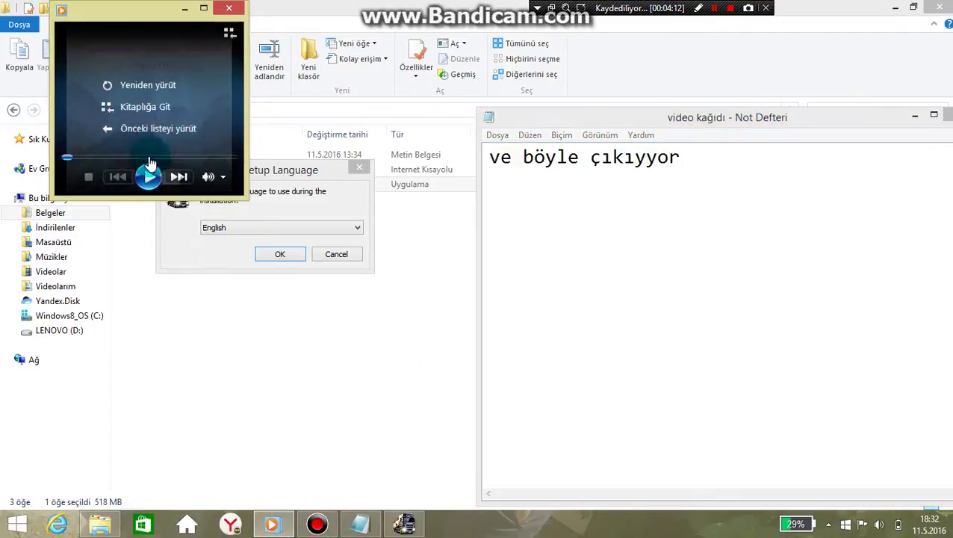
left_click(142, 87)
left_click(186, 11)
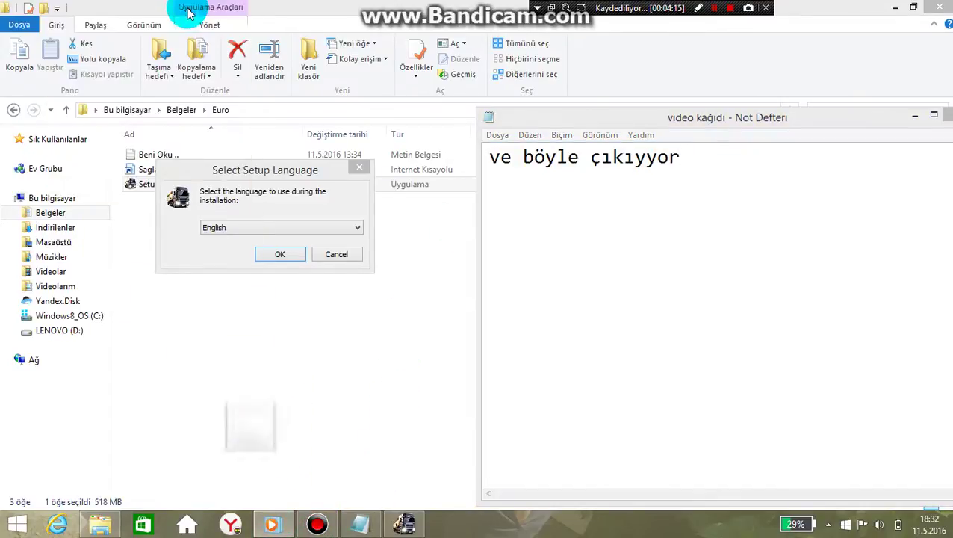
Step: Clear and minimize the note, and accept English as the setup language
left_click(695, 155)
key("BackSpace")
key("BackSpace")
key("BackSpace")
key("BackSpace")
key("BackSpace")
key("BackSpace")
key("BackSpace")
key("BackSpace")
key("BackSpace")
key("BackSpace")
key("BackSpace")
key("BackSpace")
key("BackSpace")
key("BackSpace")
key("BackSpace")
key("BackSpace")
key("BackSpace")
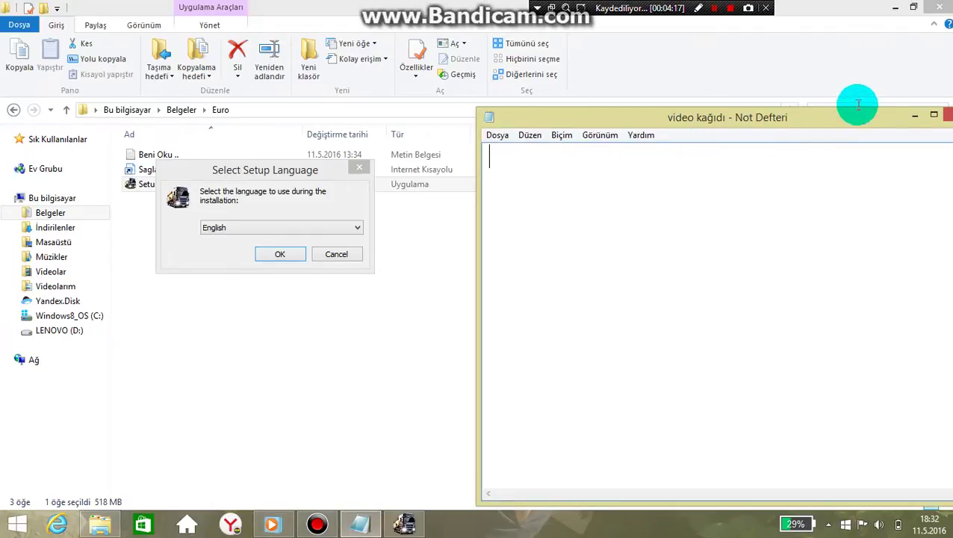
left_click(915, 115)
left_click(280, 254)
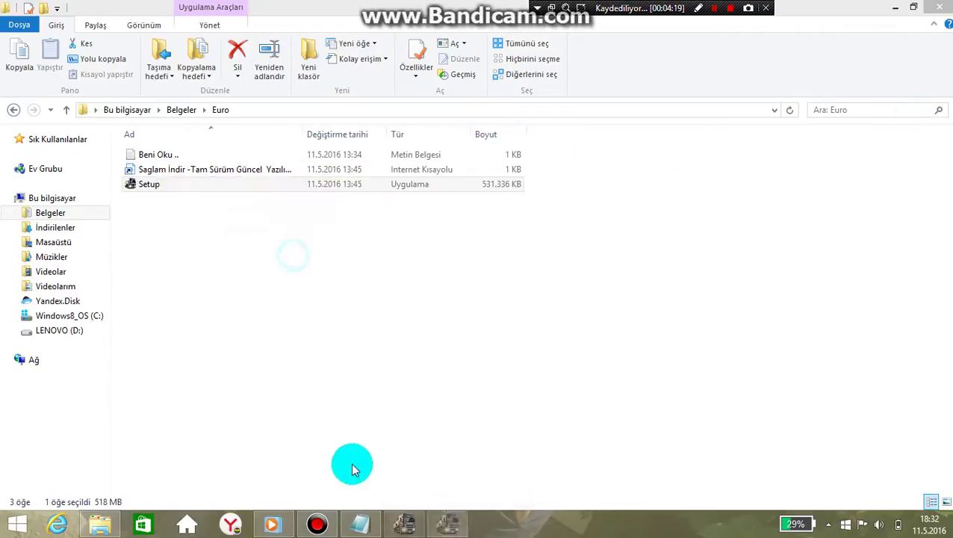
Step: Restore the note, write "ok diyoru" in it, and clear the text
left_click(359, 514)
left_click(360, 520)
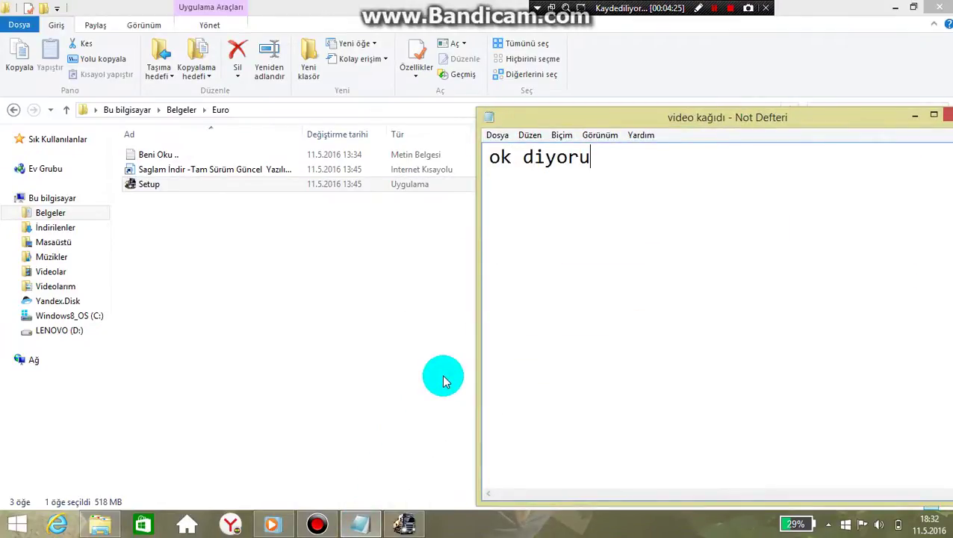
key("BackSpace")
key("BackSpace")
key("BackSpace")
key("BackSpace")
key("BackSpace")
key("BackSpace")
key("BackSpace")
key("BackSpace")
key("BackSpace")
Step: Advance the Euro Truck Simulator 2 setup wizard to Select Destination Location and move its window away from the note's area
left_click(408, 520)
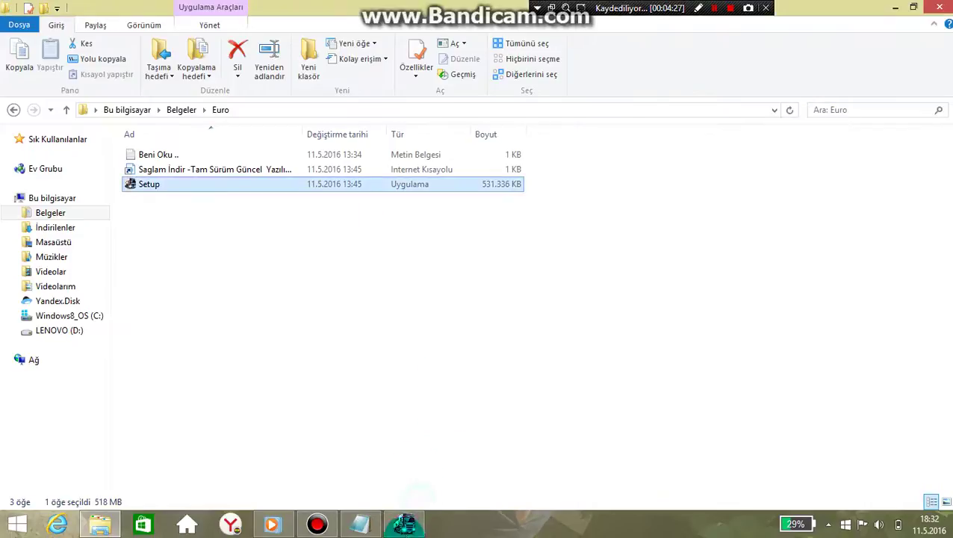
left_click(404, 524)
left_click(558, 373)
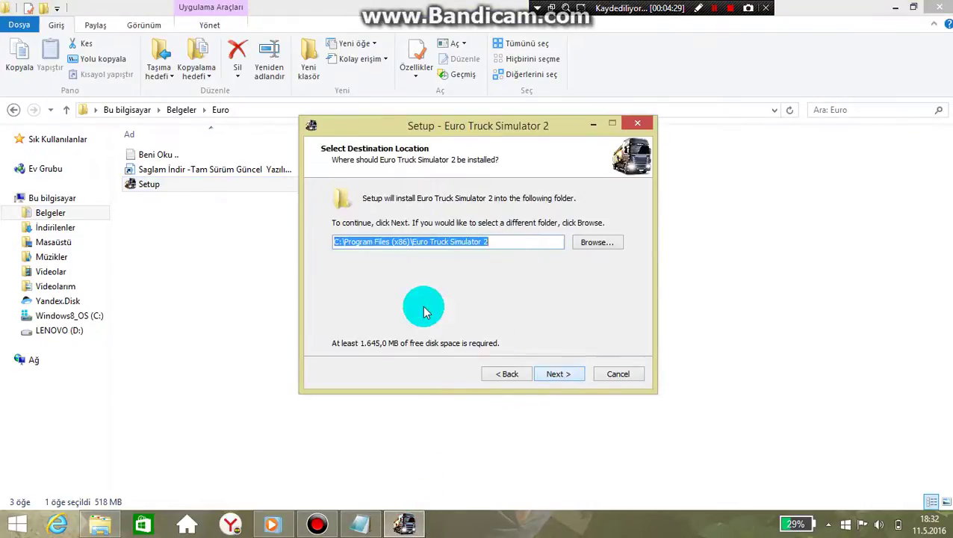
left_click_drag(533, 128, 329, 134)
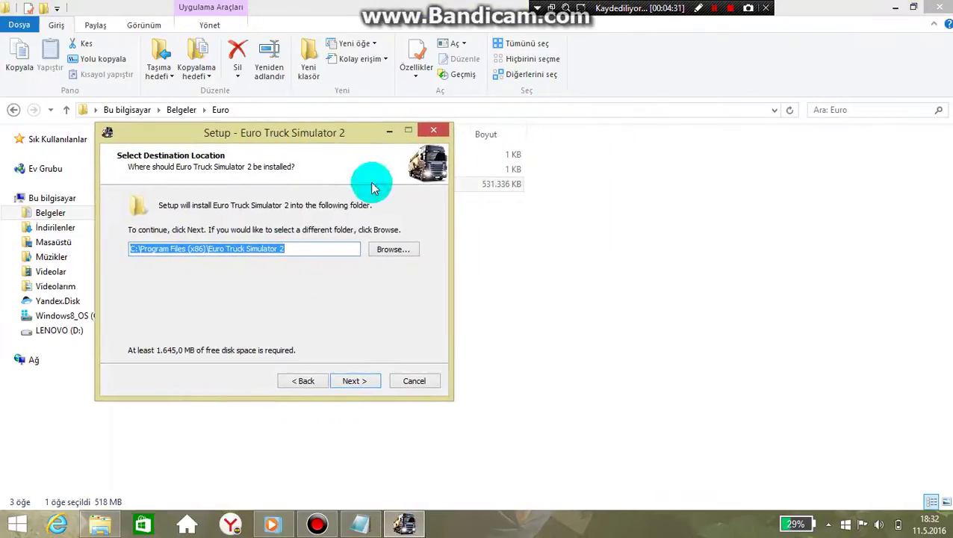
Step: Write "next next diyoruz" in the note and accept the default destination folder in the setup wizard
left_click(362, 523)
type("next next ")
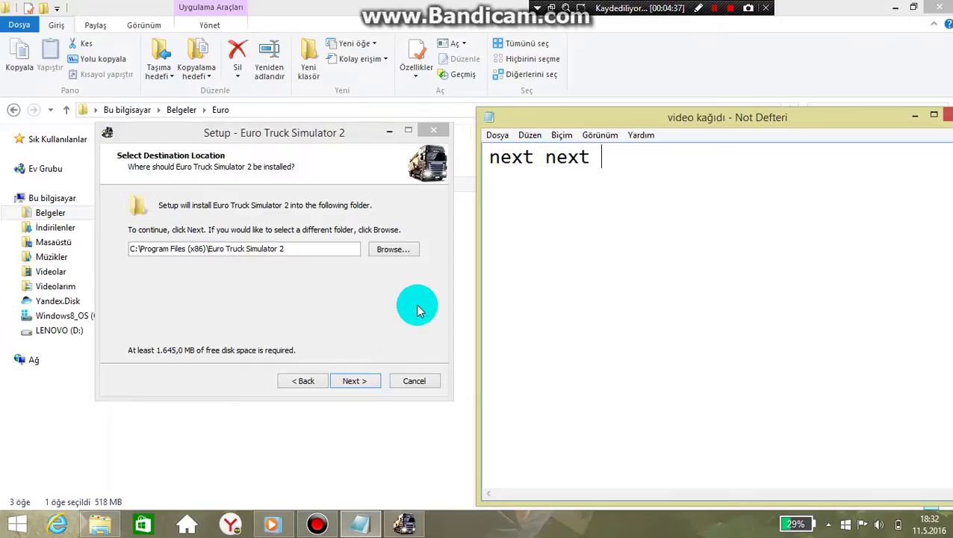
type("diyoruz")
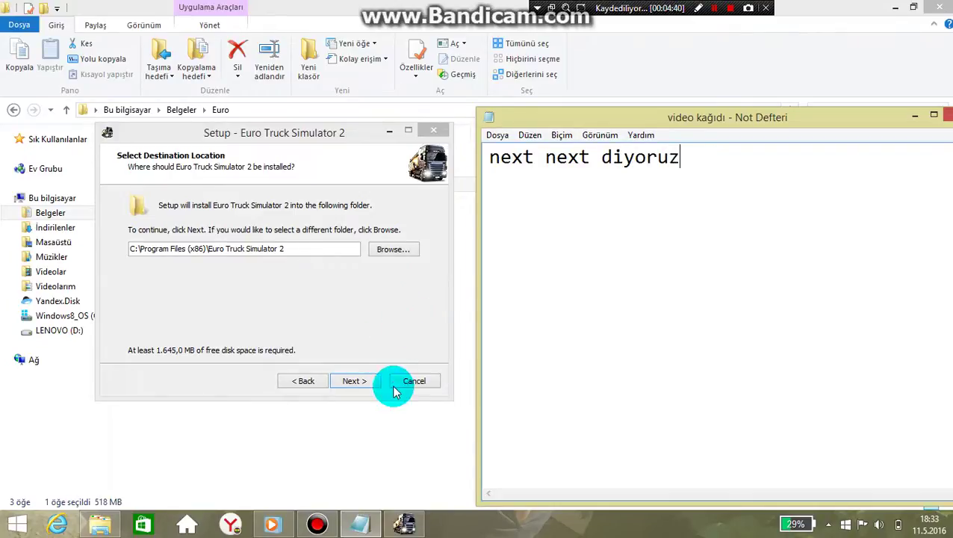
left_click(355, 381)
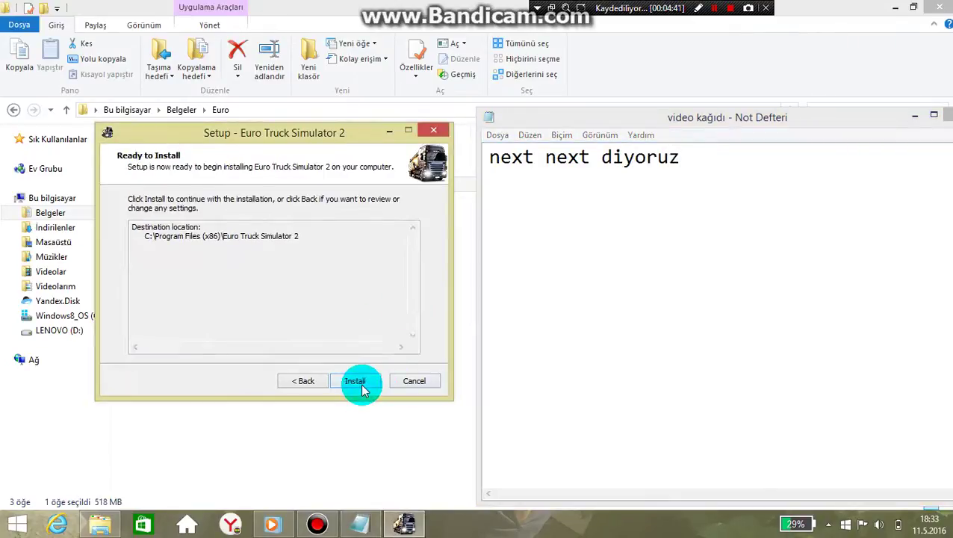
Step: Replace the note's text with "ve sonra install diyoruz" and start the Euro Truck Simulator 2 installation
left_click(724, 171)
key("BackSpace")
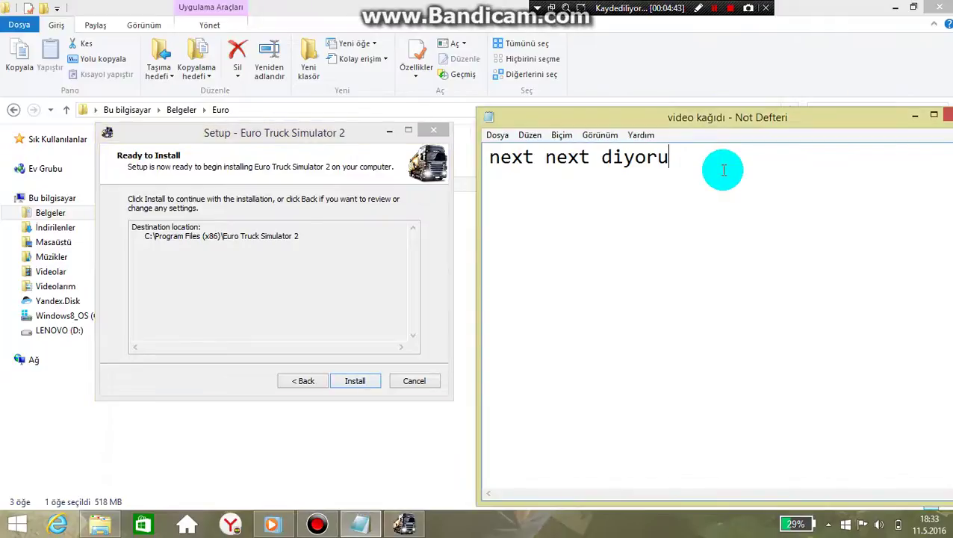
key("BackSpace")
key("BackSpace")
key("BackSpace")
key("BackSpace")
key("BackSpace")
key("BackSpace")
key("BackSpace")
key("BackSpace")
key("BackSpace")
key("BackSpace")
key("BackSpace")
key("BackSpace")
key("BackSpace")
type("Ve sont")
key("BackSpace")
type("ra in")
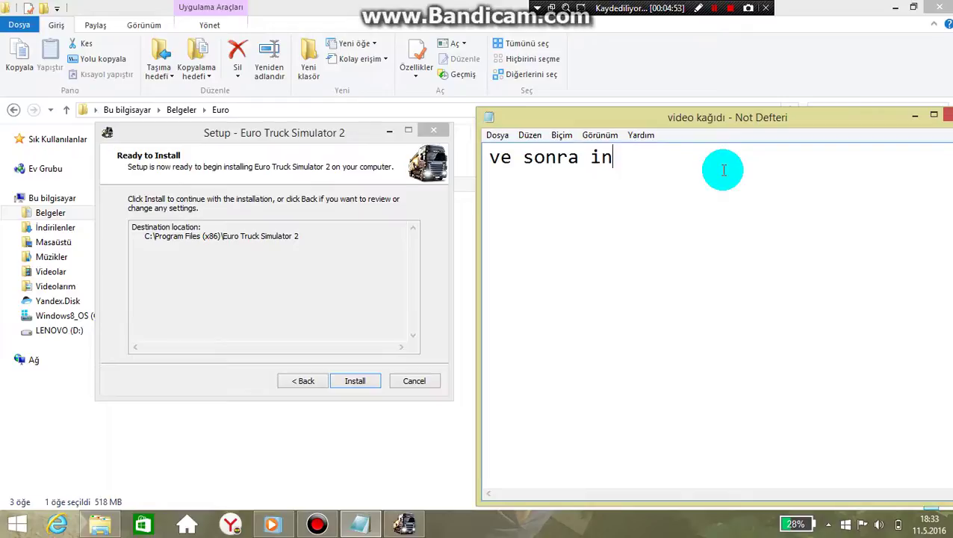
type("tall")
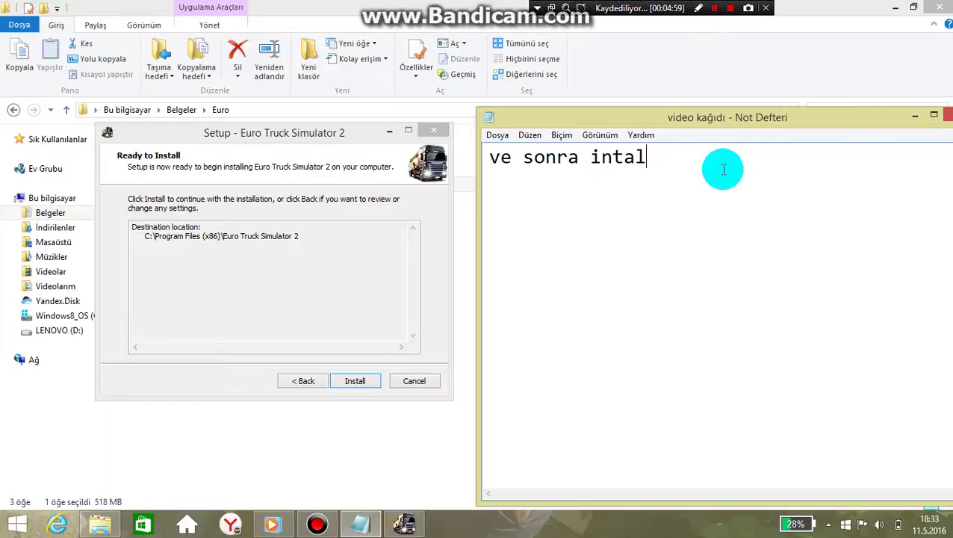
type("stall diyoruz")
left_click(346, 386)
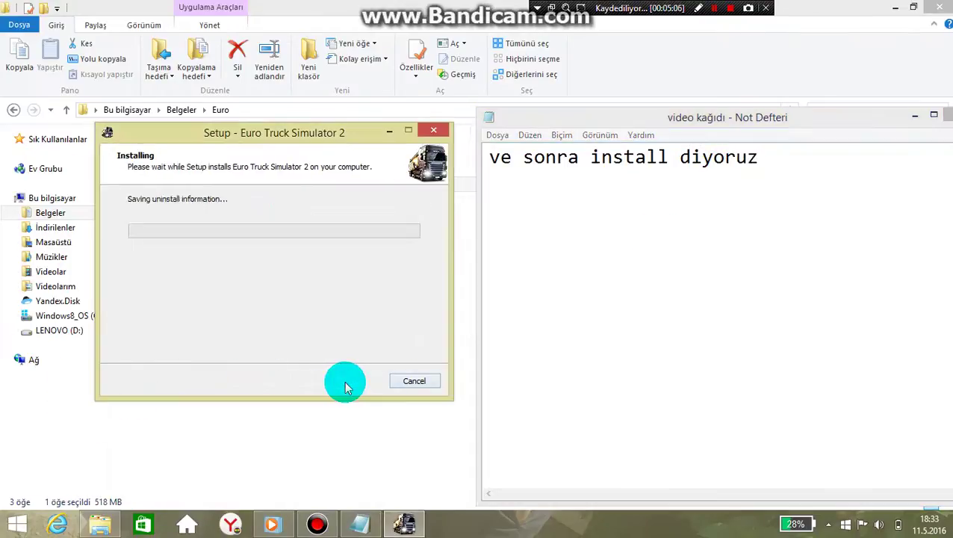
Step: Replace the note's text with "ve kuruyor arkadaşlar"
left_click(789, 173)
key("BackSpace")
key("BackSpace")
key("BackSpace")
key("BackSpace")
key("BackSpace")
key("BackSpace")
key("BackSpace")
key("BackSpace")
key("BackSpace")
key("BackSpace")
key("BackSpace")
key("BackSpace")
key("BackSpace")
key("BackSpace")
key("BackSpace")
key("BackSpace")
key("BackSpace")
key("BackSpace")
key("BackSpace")
key("BackSpace")
type("ve kuru")
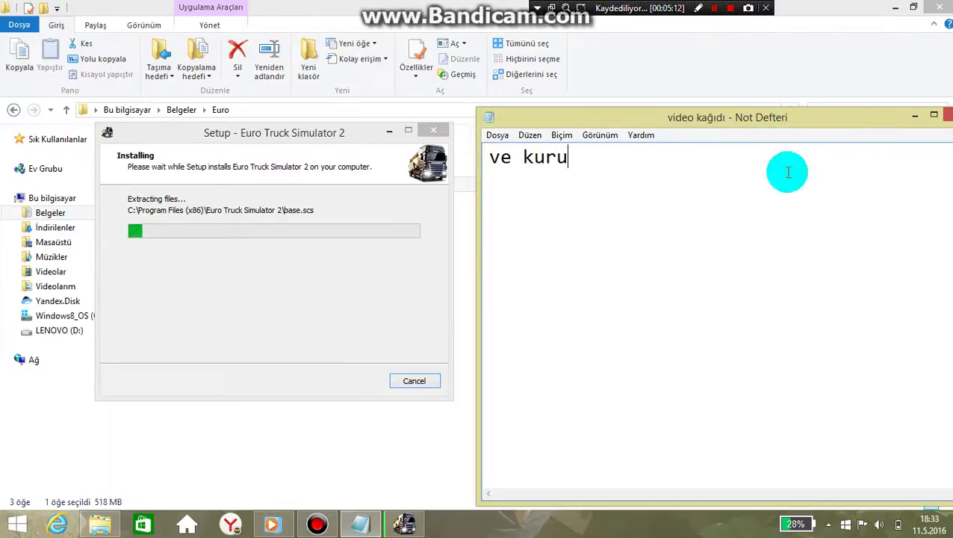
type("to")
key("BackSpace")
key("BackSpace")
type("yo")
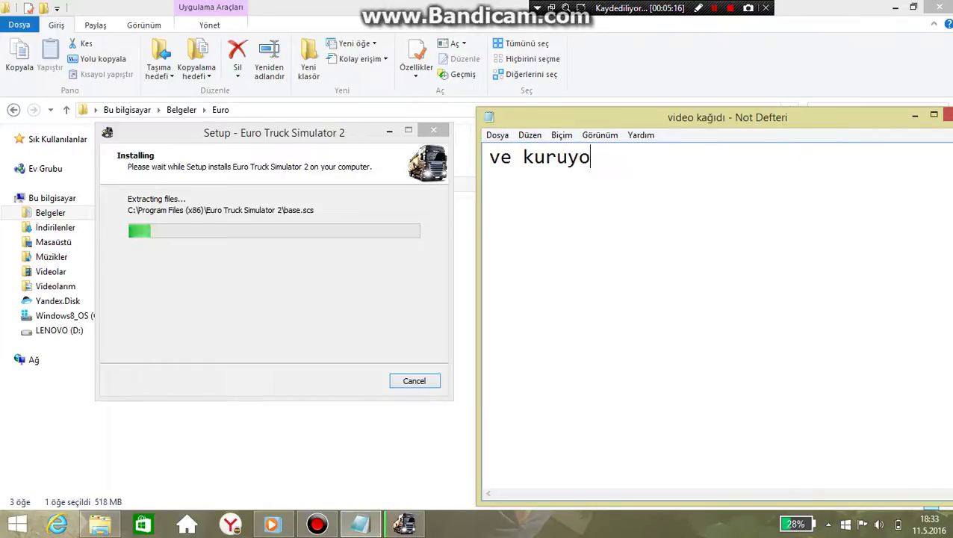
type("r arkadaşlar")
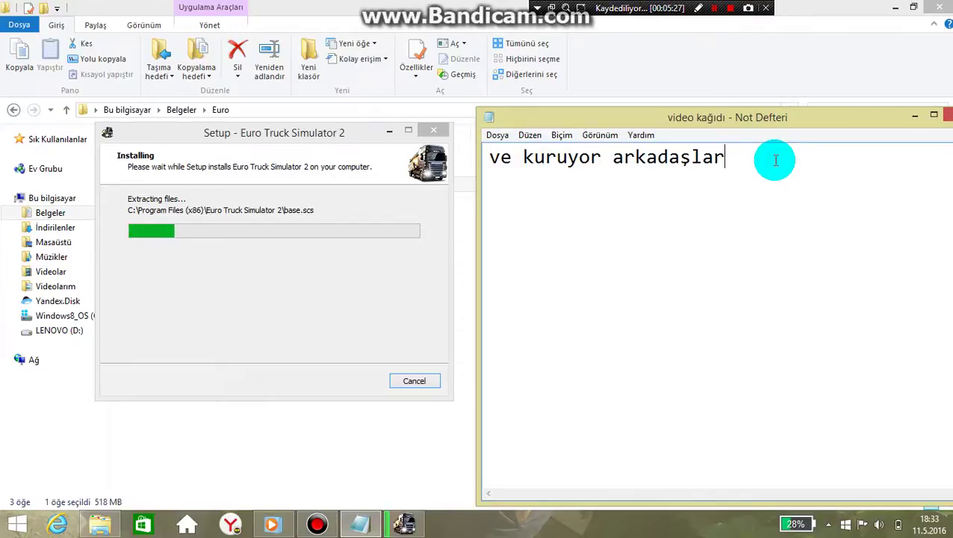
Step: Clear all the text from the note
key("BackSpace")
key("BackSpace")
key("BackSpace")
key("BackSpace")
key("BackSpace")
key("BackSpace")
key("BackSpace")
key("BackSpace")
key("BackSpace")
key("BackSpace")
key("BackSpace")
key("BackSpace")
key("BackSpace")
key("BackSpace")
key("BackSpace")
key("BackSpace")
key("BackSpace")
key("BackSpace")
key("BackSpace")
key("BackSpace")
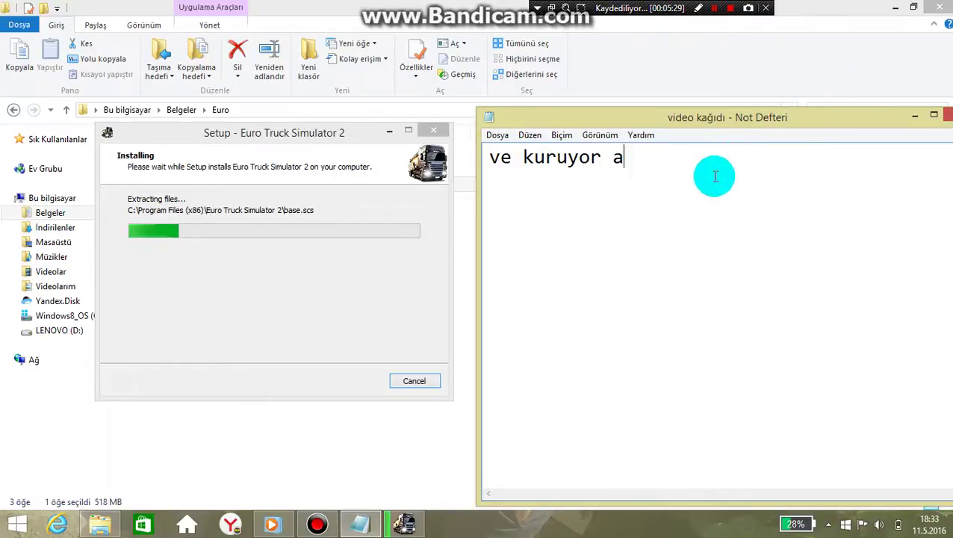
type("vi")
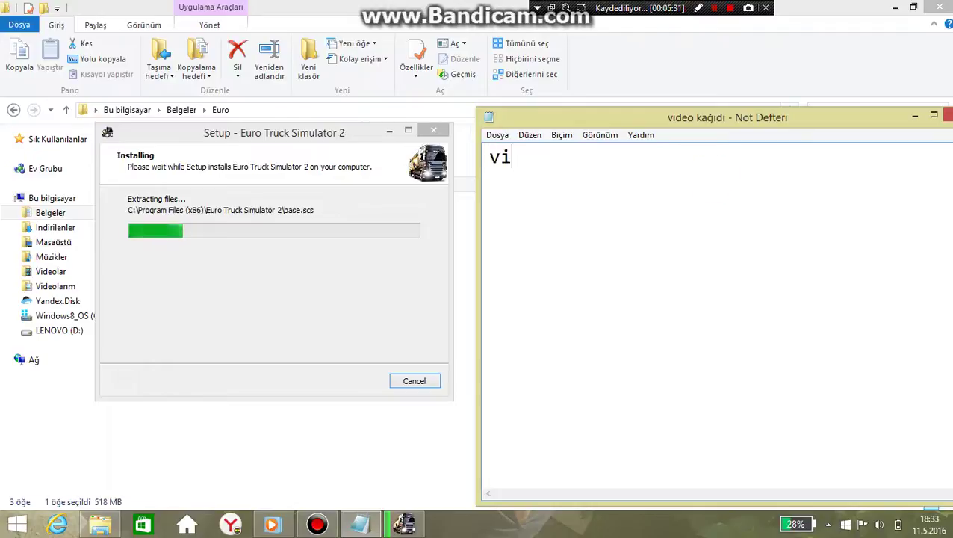
type("deoya")
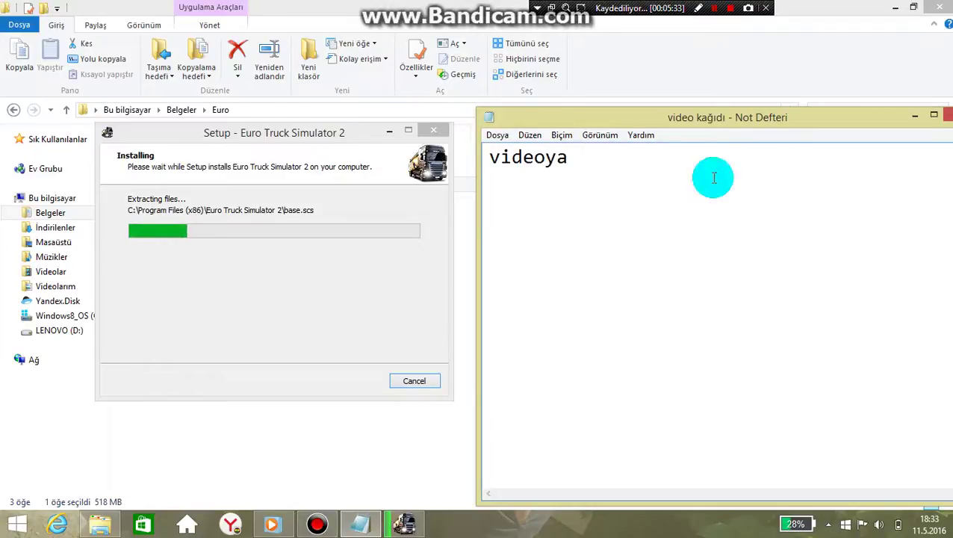
key("ctrl+z")
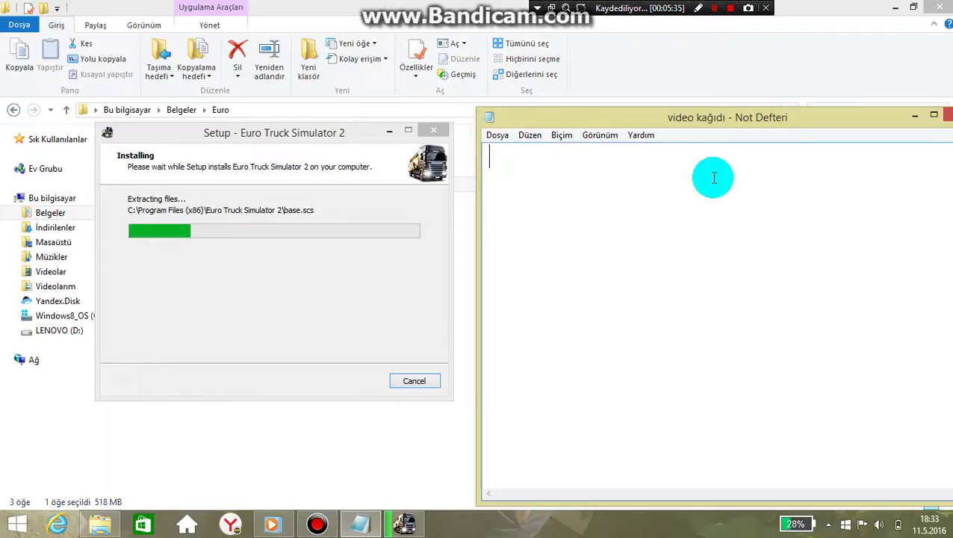
Step: Write "ve müzik eklemeyi göstercem" in the empty note
type("ve m")
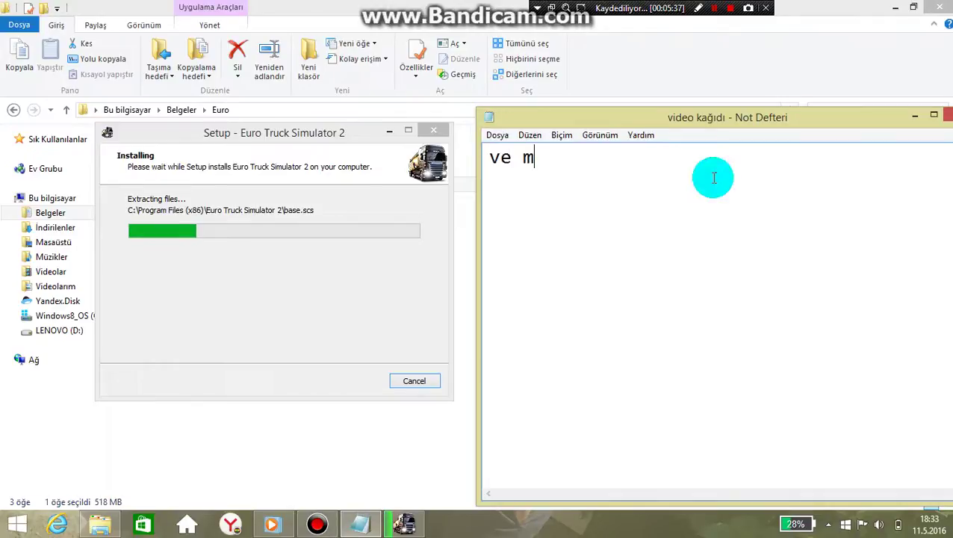
type("üzik")
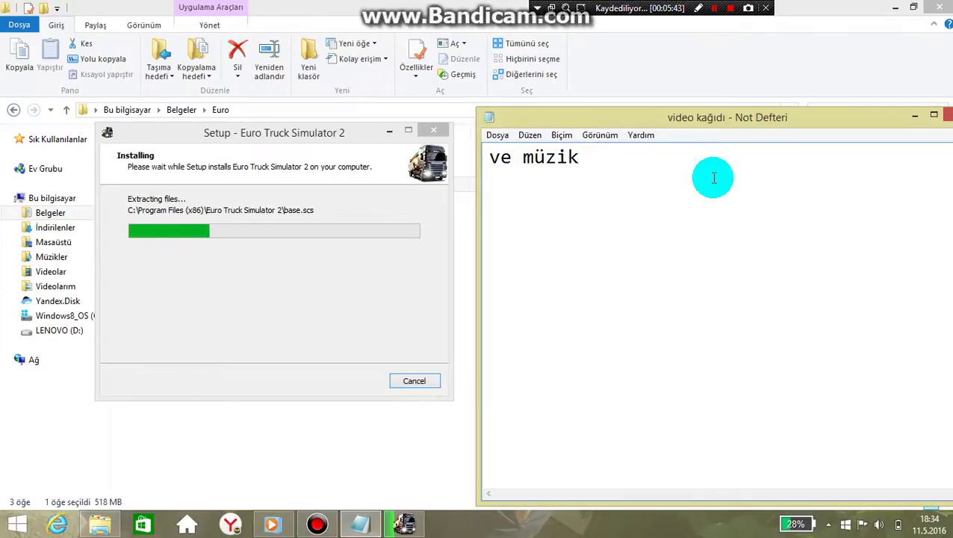
type(" eklemeyi gö")
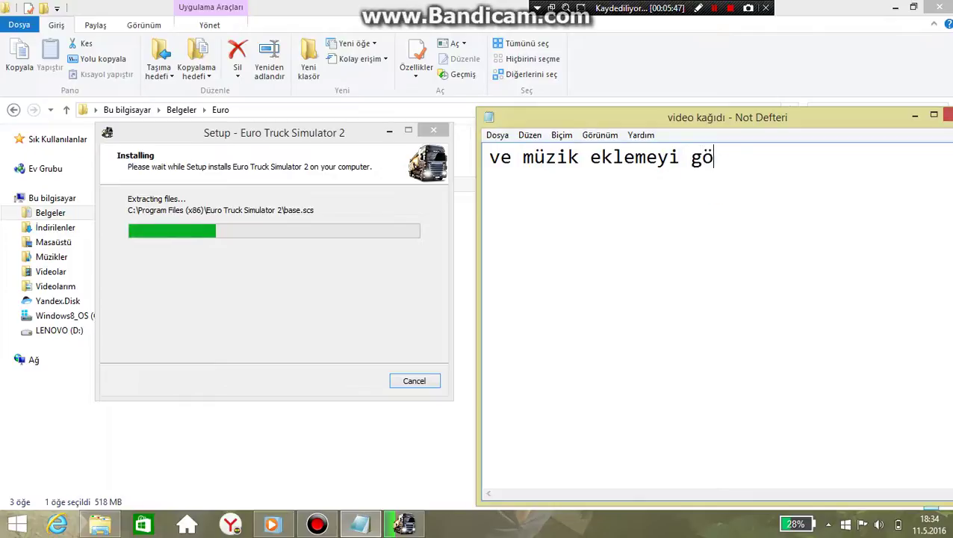
type("stercem")
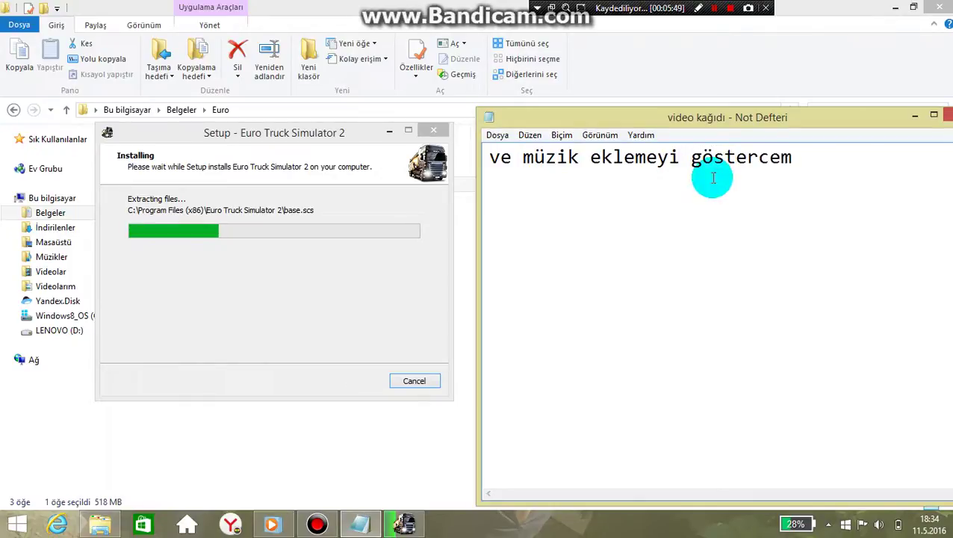
Step: Replace the note's text with "yüklendikten sonra finish diyoruz"
key("BackSpace")
key("BackSpace")
key("BackSpace")
key("BackSpace")
key("BackSpace")
key("BackSpace")
key("BackSpace")
key("BackSpace")
key("BackSpace")
key("BackSpace")
key("BackSpace")
key("BackSpace")
key("BackSpace")
key("BackSpace")
key("BackSpace")
key("BackSpace")
key("BackSpace")
key("BackSpace")
key("BackSpace")
key("BackSpace")
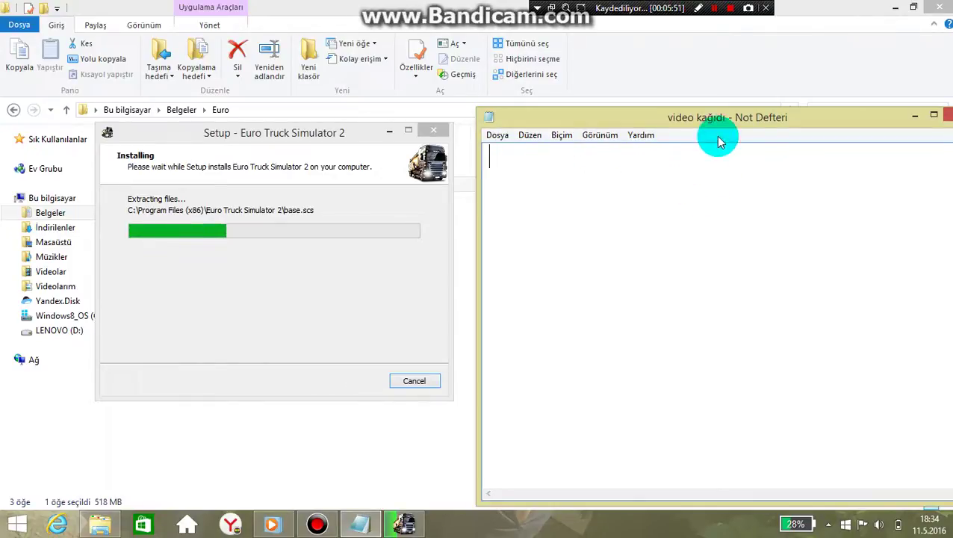
type("yül")
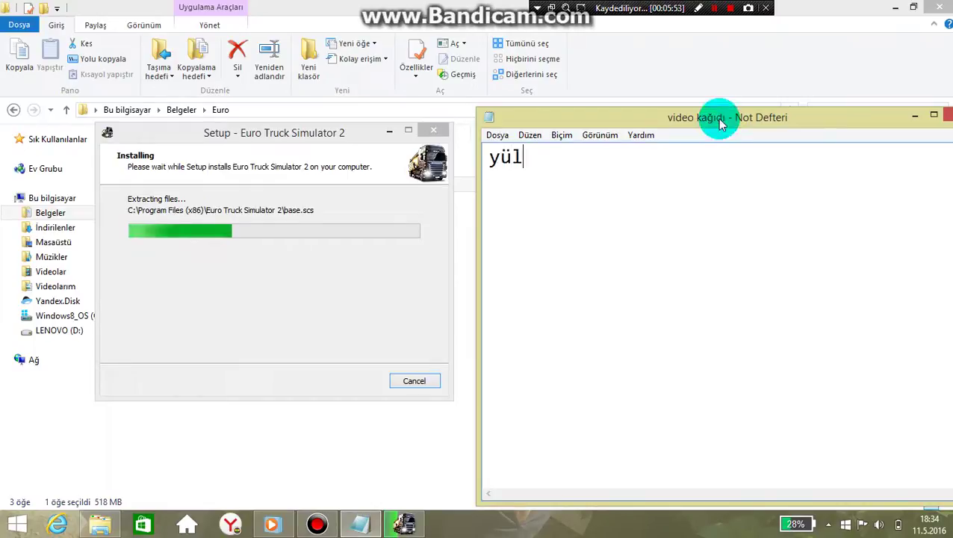
key("BackSpace")
type("klen")
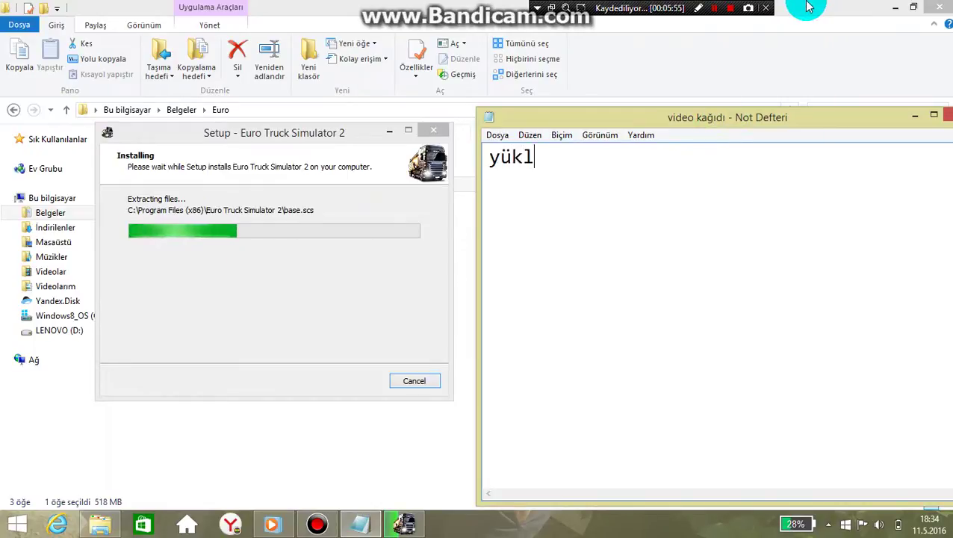
type("dikten sonra finish")
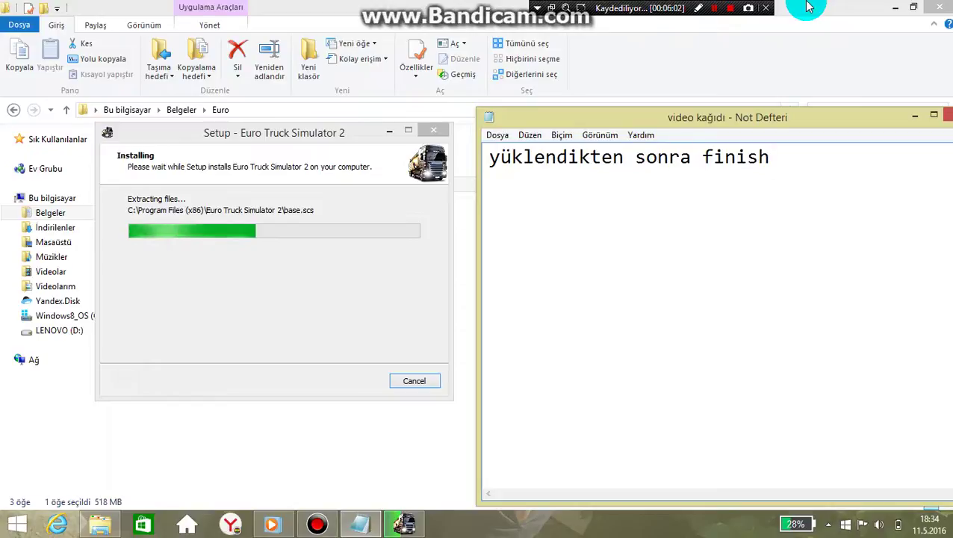
key("BackSpace")
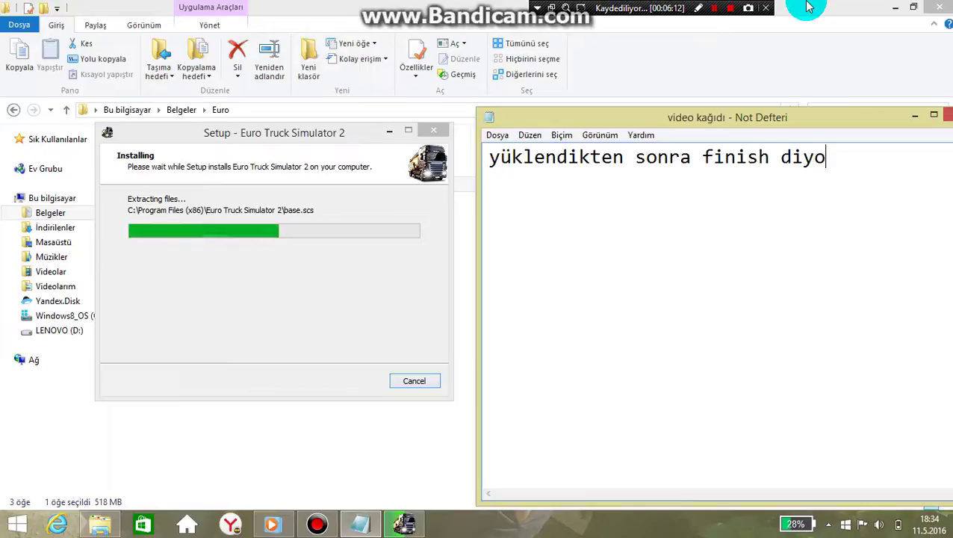
Step: Continue the note's sentence with "ben de olduğu için kurmuyacam"
type("ben de old")
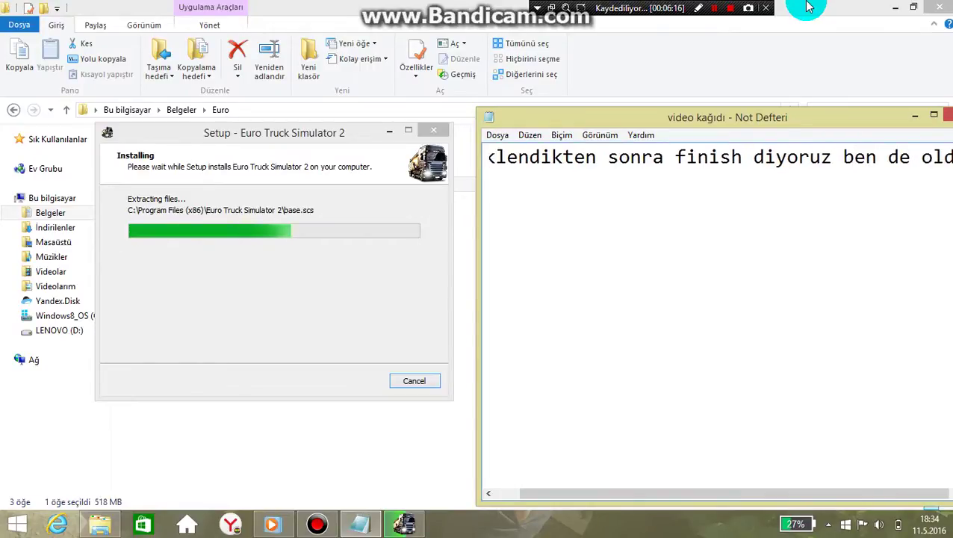
type("uğu")
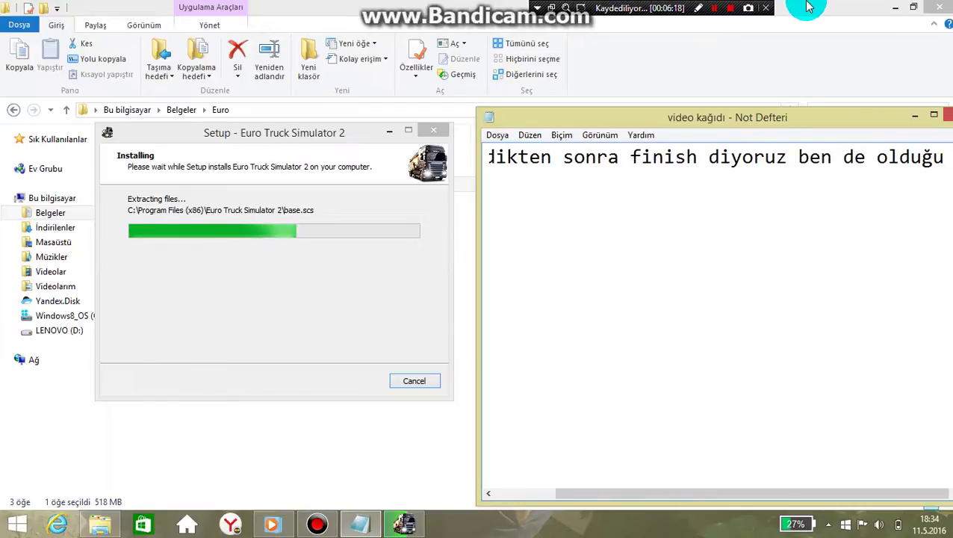
type(" için k")
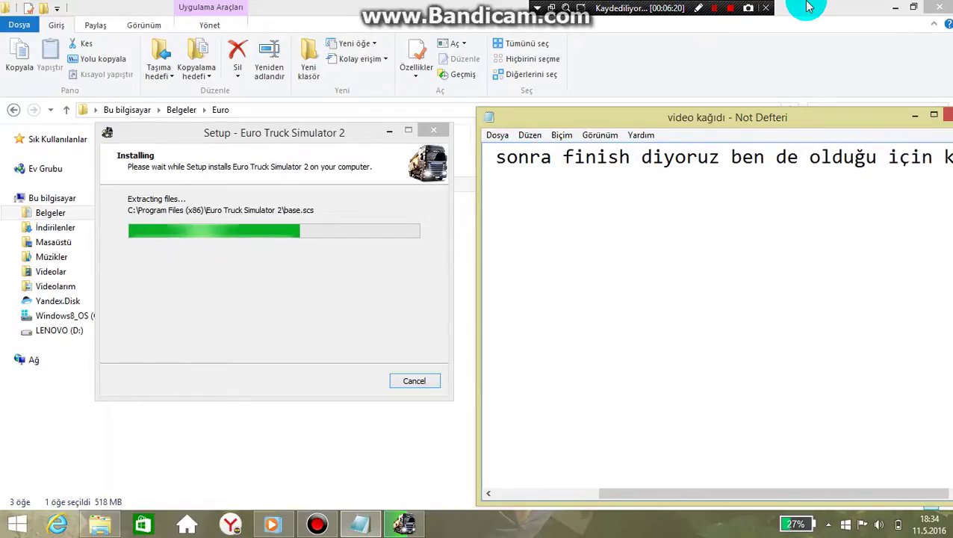
type("urmuyacam")
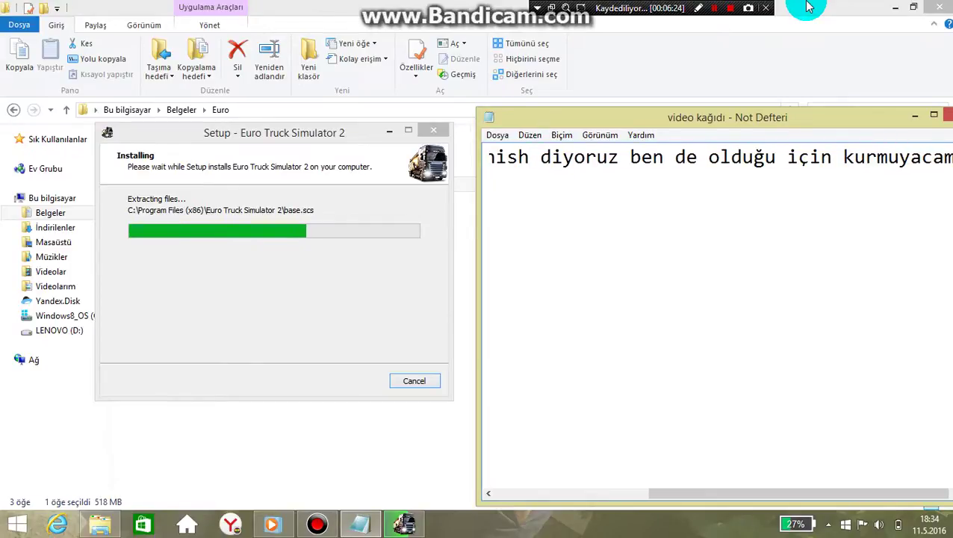
Step: Cancel the running Euro Truck Simulator 2 installation and close the setup wizard
left_click(415, 380)
left_click(552, 322)
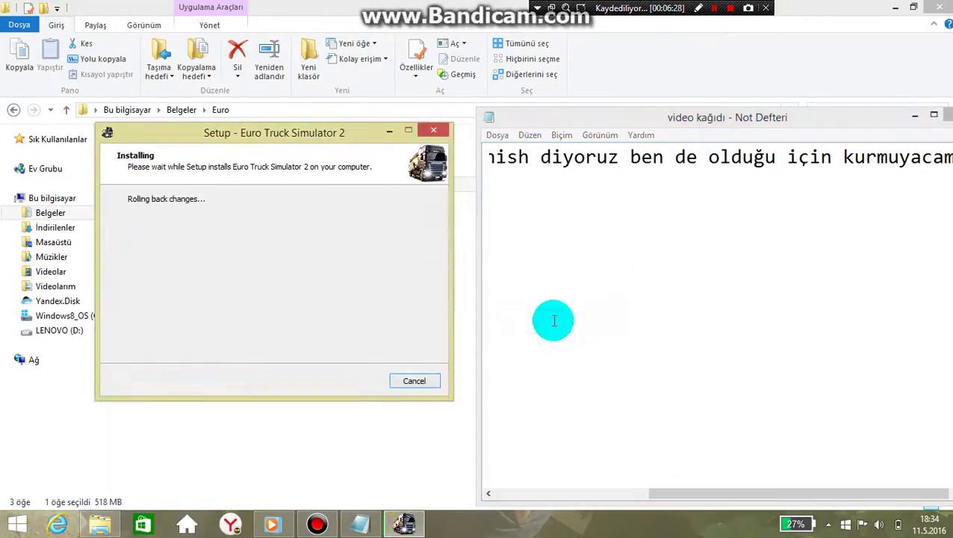
left_click(433, 131)
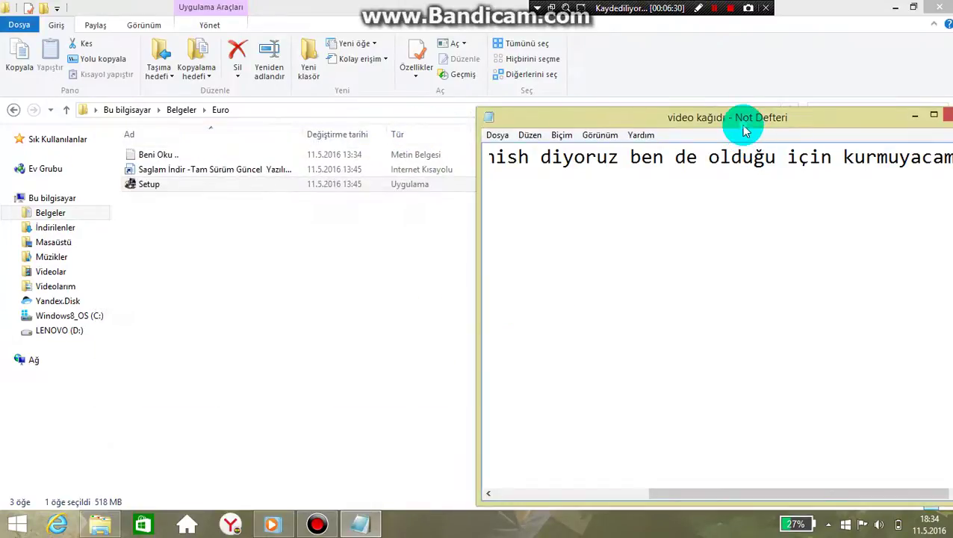
Step: Move the note window fully into view and replace its text with "sonra dosyasına geliğ"
left_click_drag(744, 118, 648, 102)
key("BackSpace")
key("BackSpace")
key("BackSpace")
key("BackSpace")
key("BackSpace")
key("BackSpace")
key("BackSpace")
key("BackSpace")
key("BackSpace")
key("BackSpace")
key("BackSpace")
key("BackSpace")
key("BackSpace")
key("BackSpace")
key("BackSpace")
key("BackSpace")
key("BackSpace")
key("BackSpace")
key("BackSpace")
key("BackSpace")
key("BackSpace")
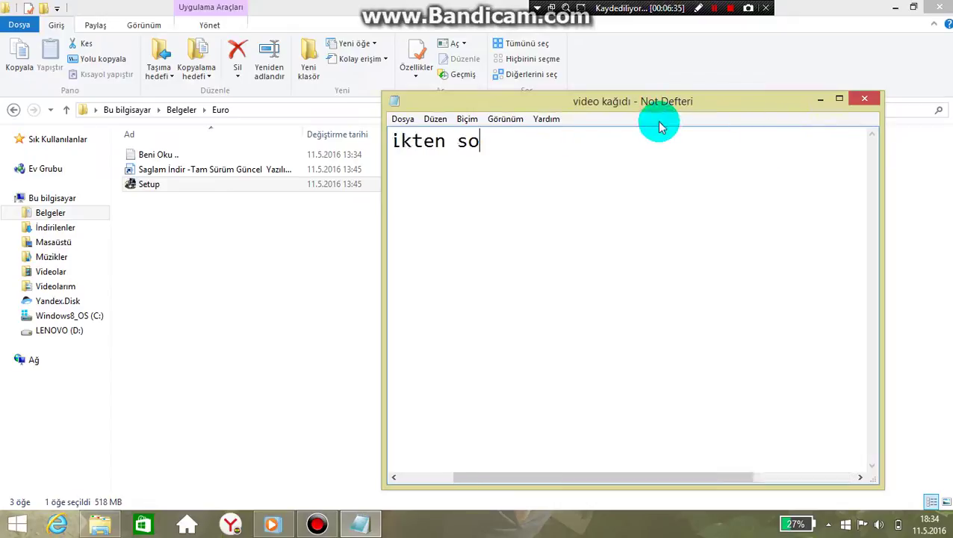
key("BackSpace")
key("BackSpace")
key("BackSpace")
key("BackSpace")
key("BackSpace")
key("BackSpace")
key("BackSpace")
key("BackSpace")
key("BackSpace")
key("BackSpace")
key("BackSpace")
key("BackSpace")
key("BackSpace")
key("BackSpace")
key("BackSpace")
type("sonra od")
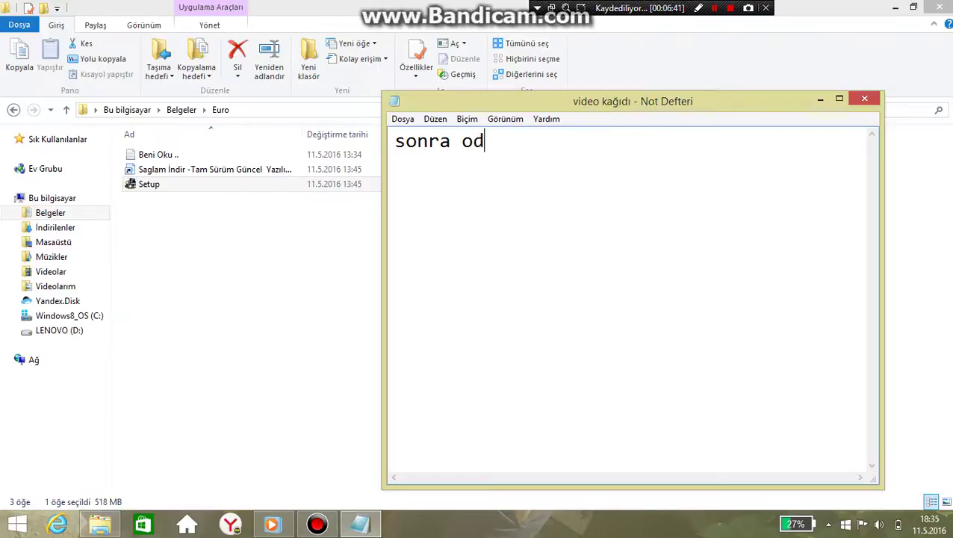
key("BackSpace")
key("BackSpace")
type("dosyasına geliğ")
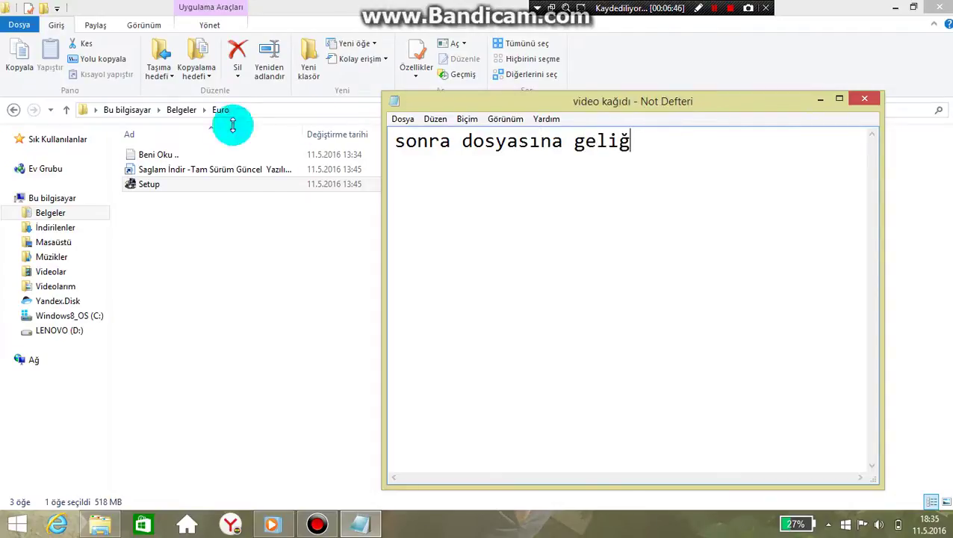
Step: Open the Euro Truck Simulator 2 folder in Belgeler and replace the note's text with "müsic diyoruz"
left_click(13, 110)
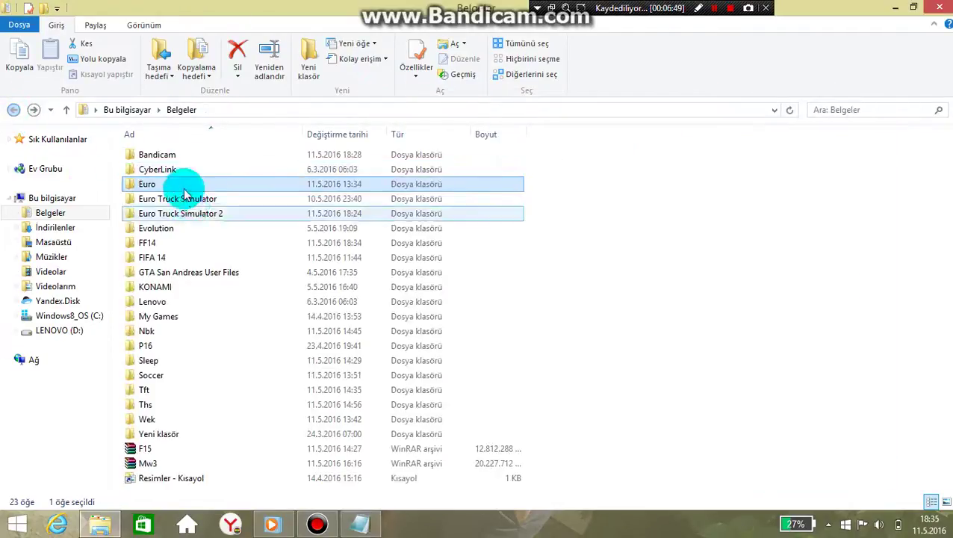
double_click(219, 213)
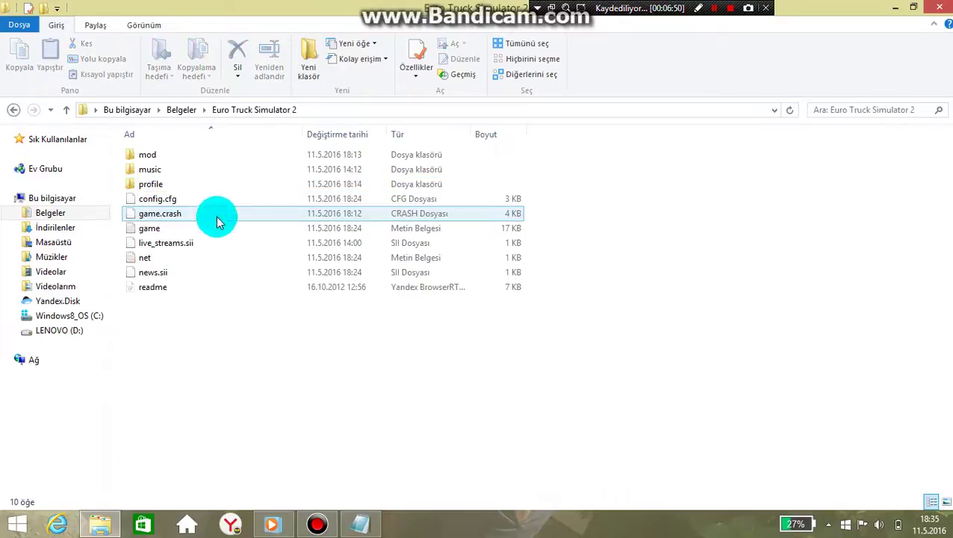
left_click(362, 526)
key("BackSpace")
key("BackSpace")
key("BackSpace")
key("BackSpace")
key("BackSpace")
key("BackSpace")
key("BackSpace")
key("BackSpace")
key("BackSpace")
key("BackSpace")
key("BackSpace")
key("BackSpace")
key("BackSpace")
key("BackSpace")
key("BackSpace")
key("BackSpace")
key("BackSpace")
key("BackSpace")
key("BackSpace")
key("BackSpace")
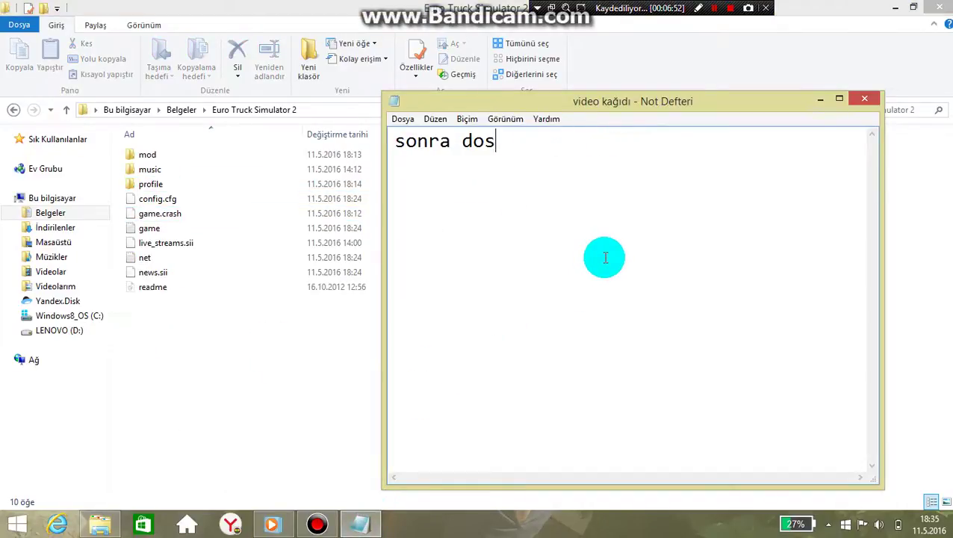
type("müsic")
left_click(602, 260)
type("diyoruz")
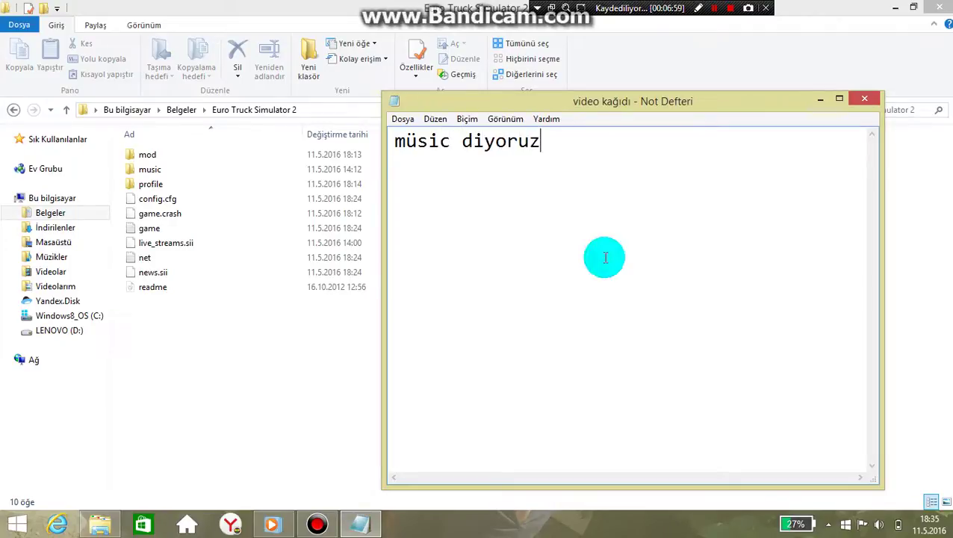
Step: Clear the note's text and open the music folder inside Euro Truck Simulator 2
key("BackSpace")
key("ctrl+a")
key("BackSpace")
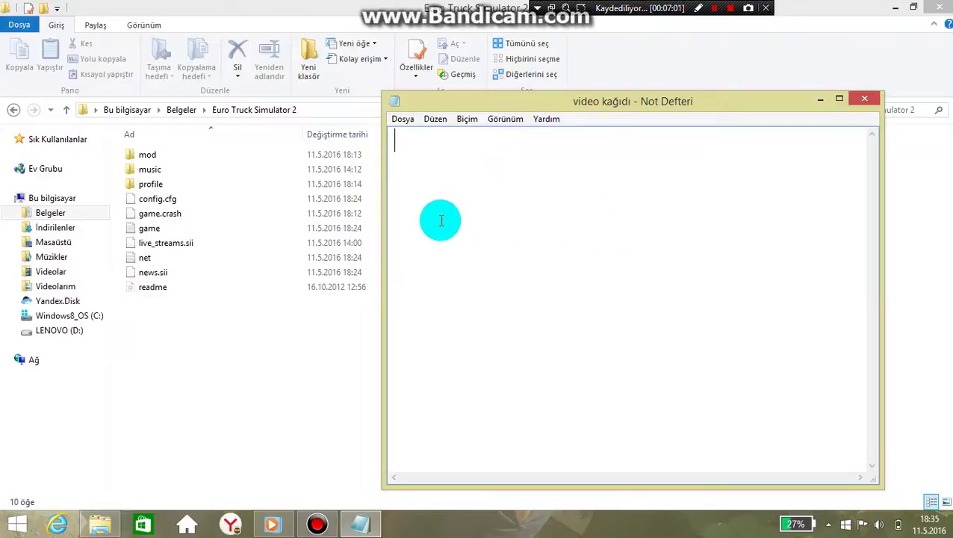
double_click(167, 170)
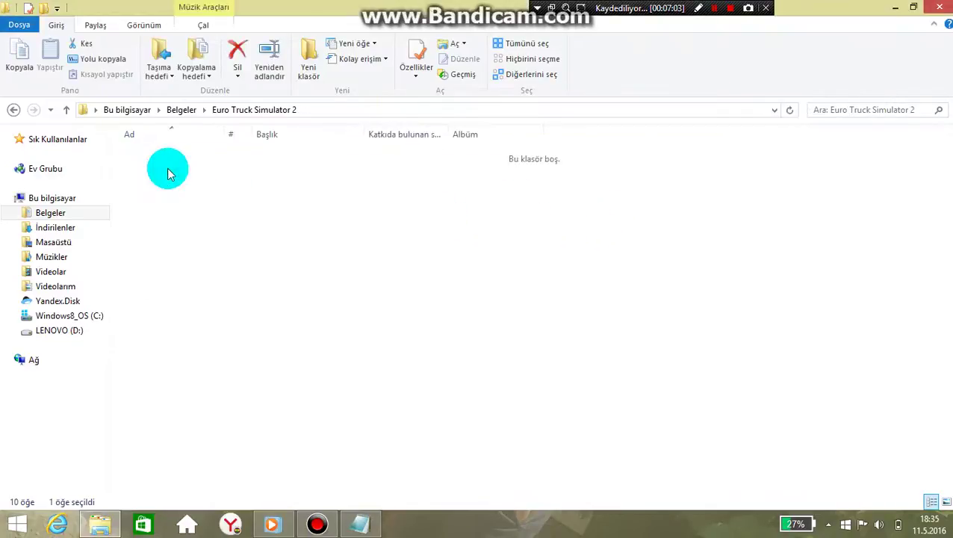
Step: Write "benim müziklerim burada bi tane müzik atıcam" in the empty note
left_click(357, 523)
type("benim müz")
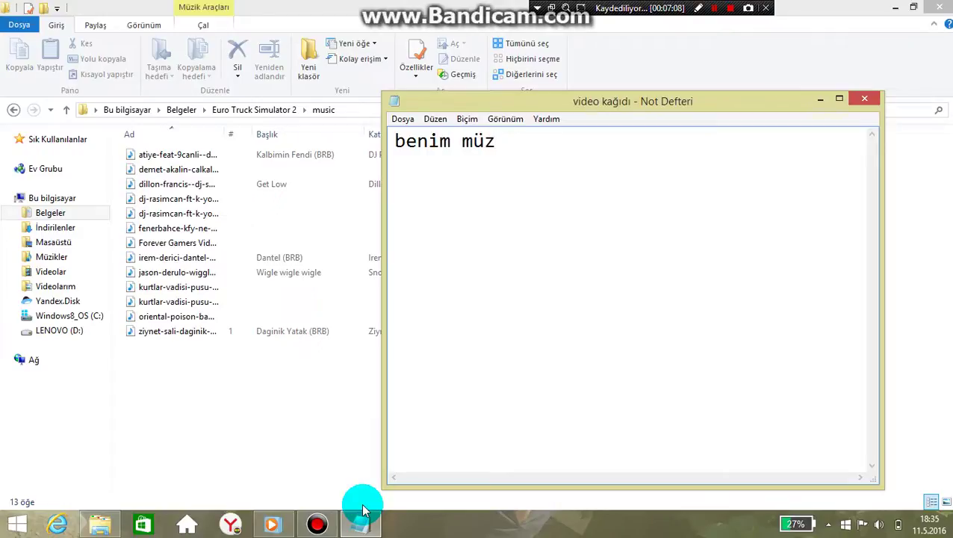
type("ikleri")
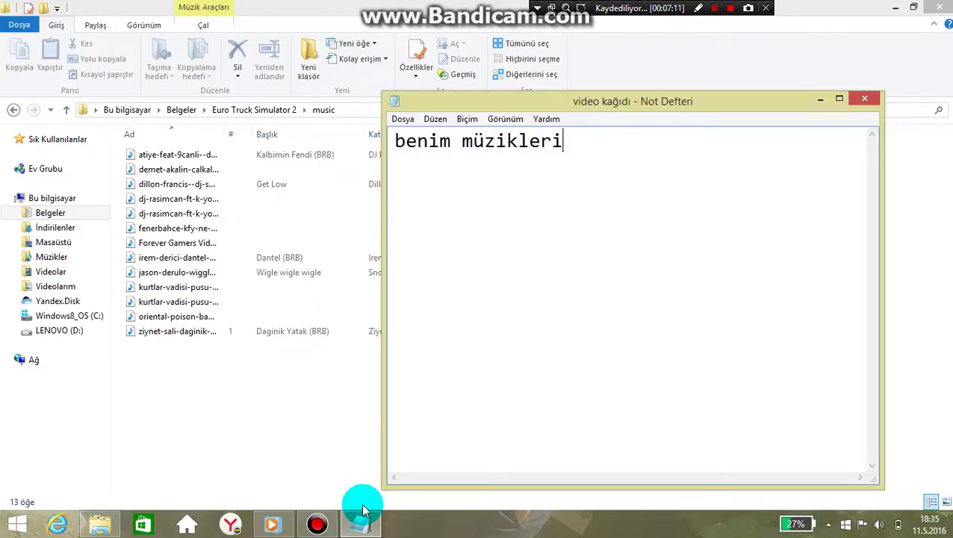
type("m burada bi tane mü")
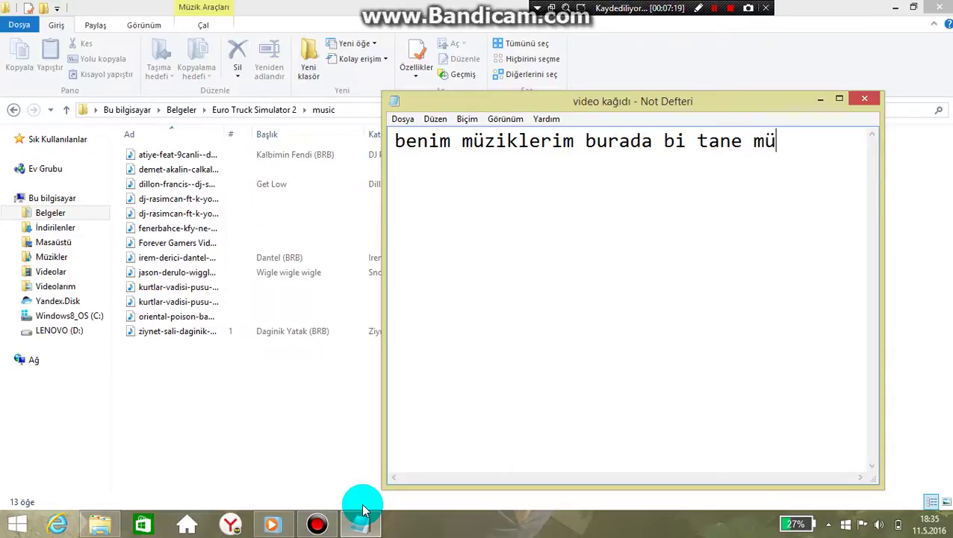
type("zik at")
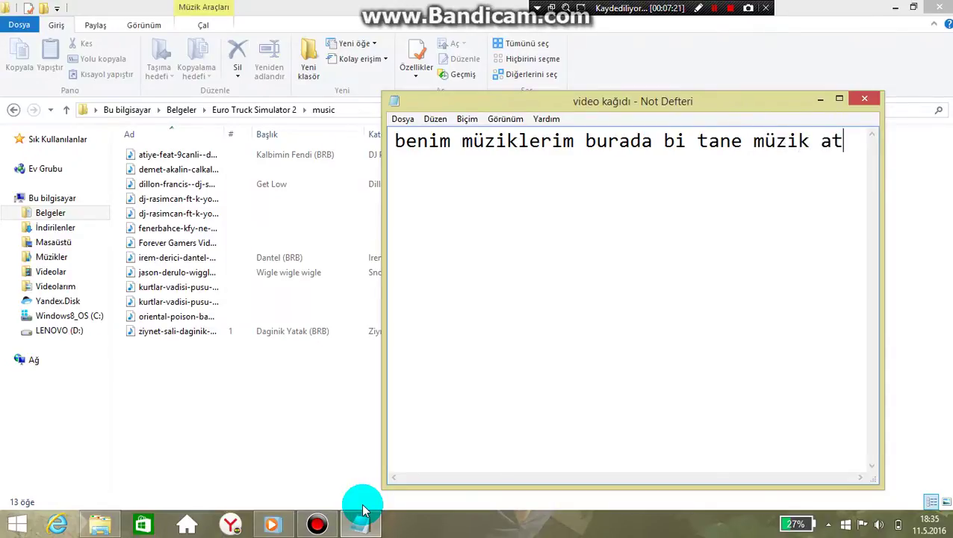
type("ıcam")
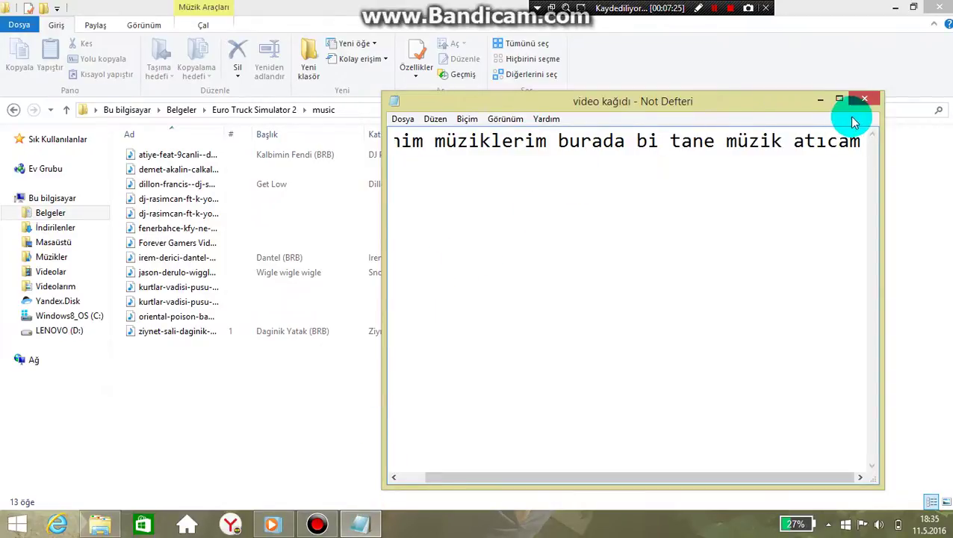
Step: Minimize the note and the folder window, switch to the Yandex browser and show its downloads list
left_click(822, 99)
left_click(896, 7)
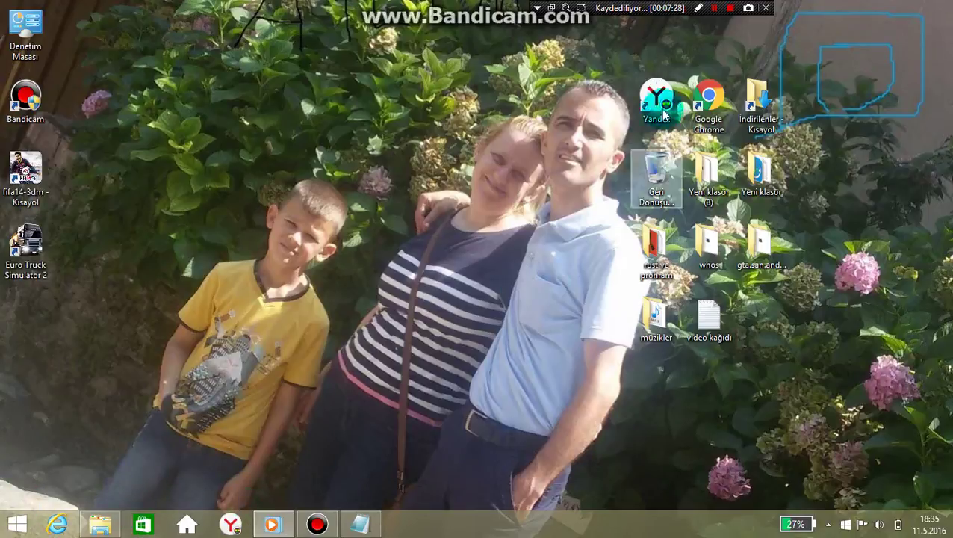
double_click(682, 95)
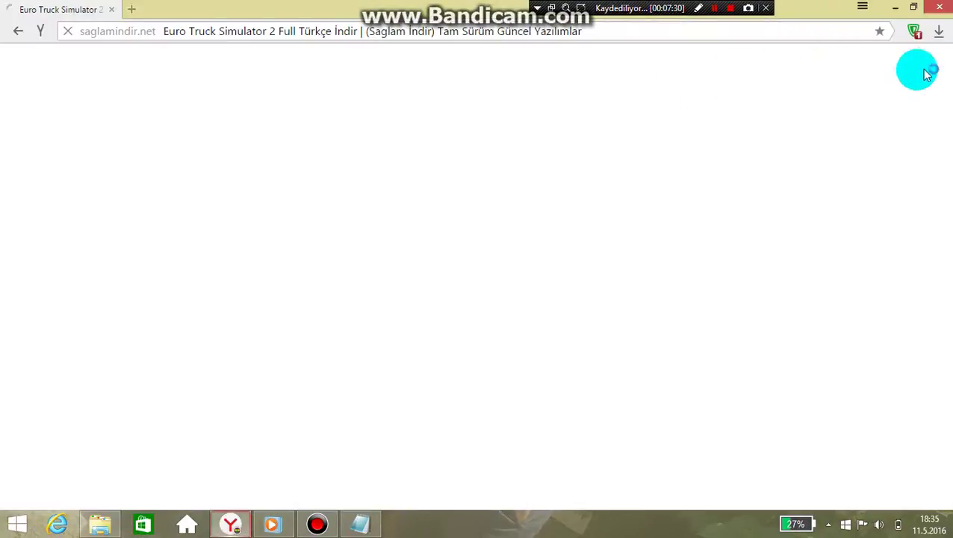
left_click(940, 34)
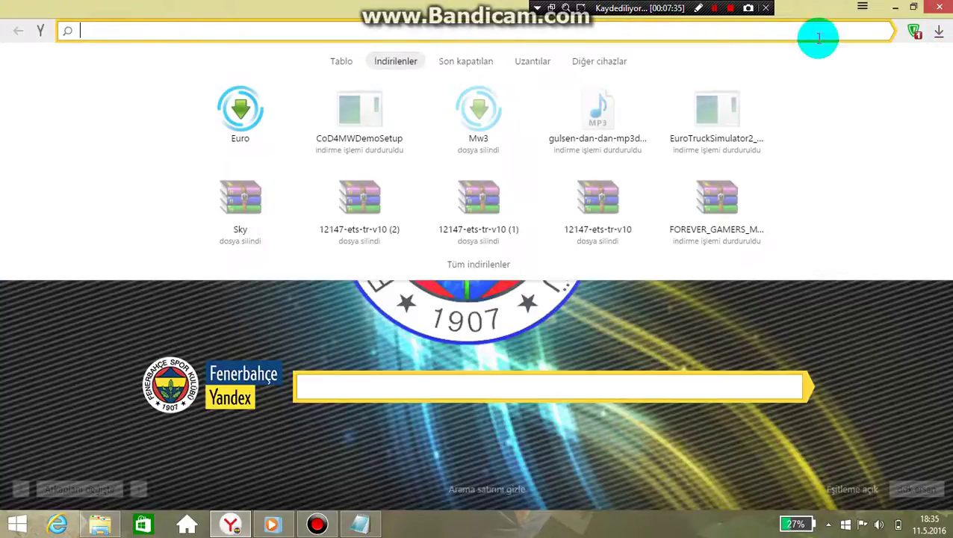
left_click(851, 60)
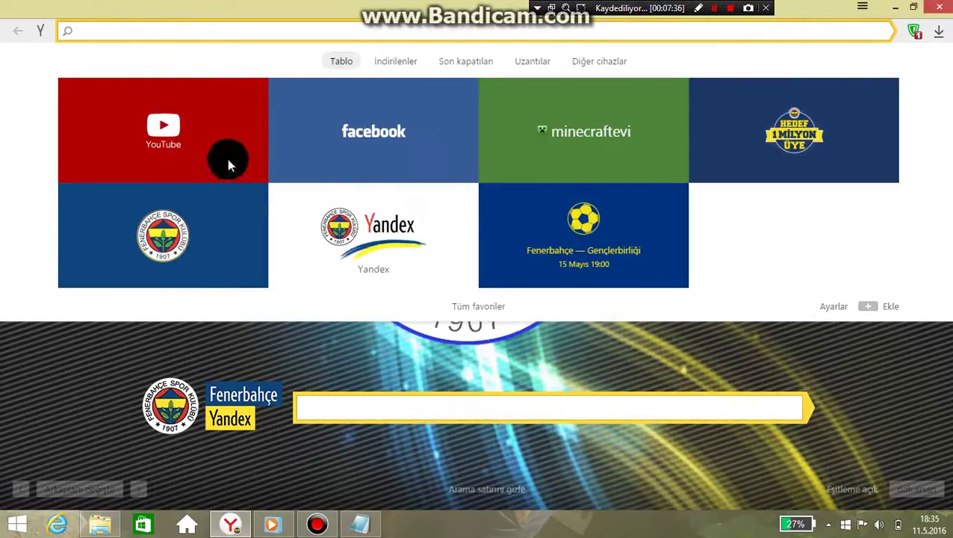
left_click(939, 31)
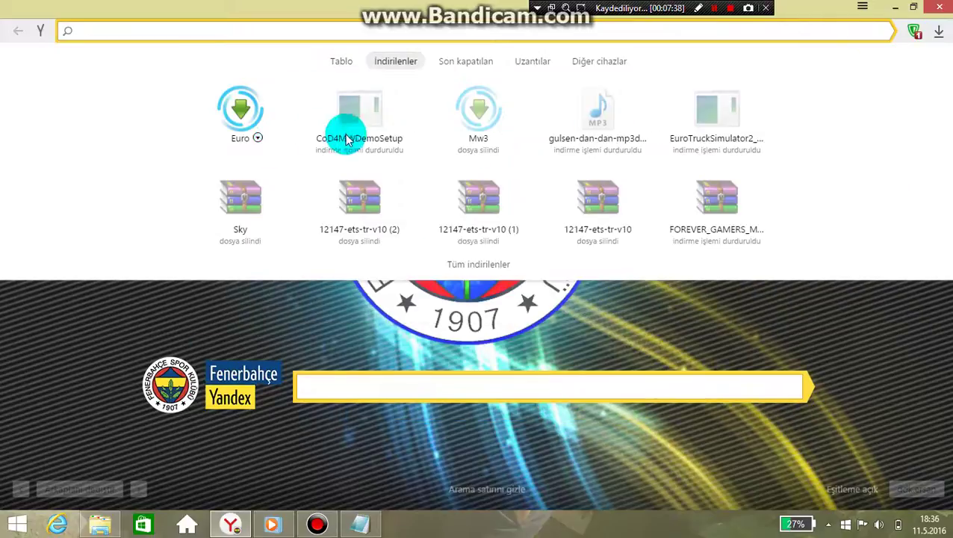
Step: Try to use the stopped gulsen-dan-dan MP3 entry in the downloads list
left_click(654, 138)
left_click(653, 137)
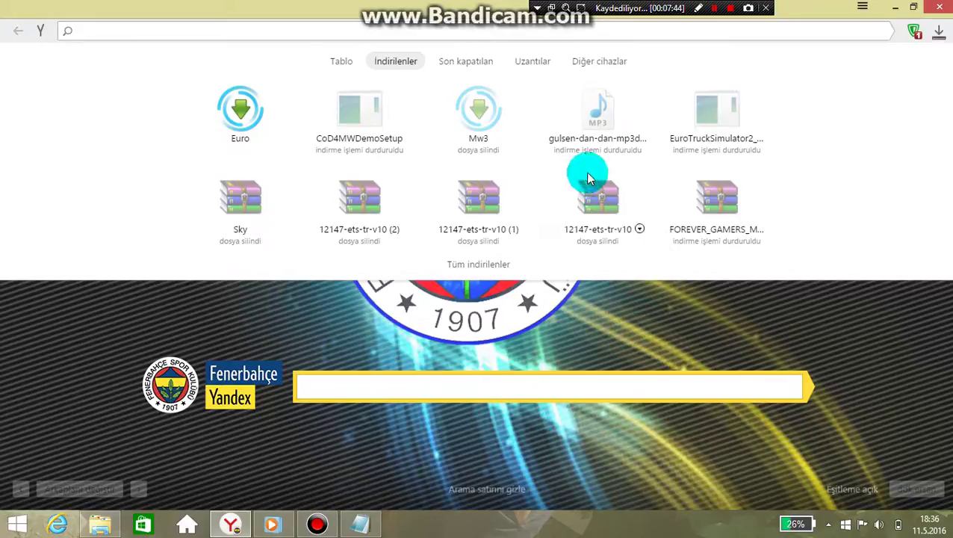
right_click(594, 145)
left_click(640, 155)
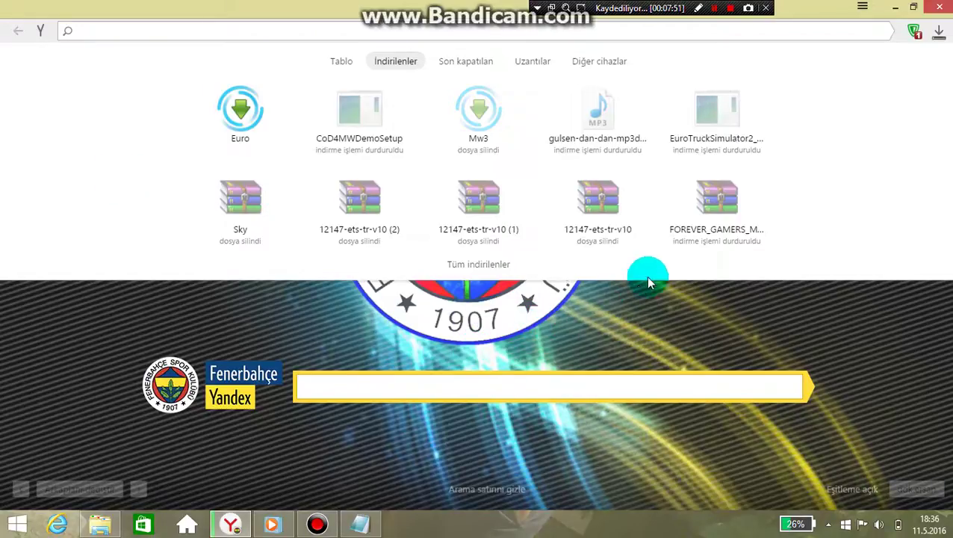
Step: Recheck the downloads list and close the Yandex browser, confirming the closure despite the active download
left_click(939, 35)
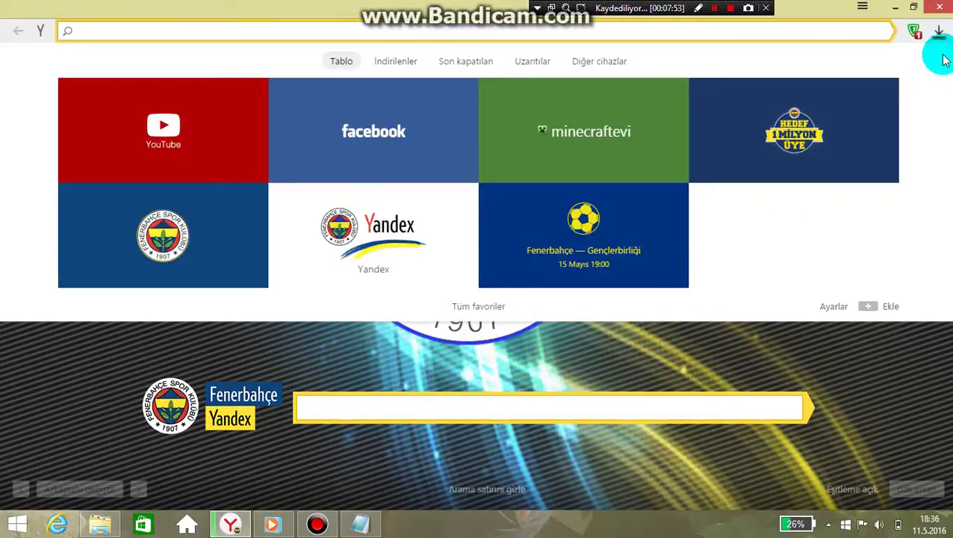
left_click(939, 34)
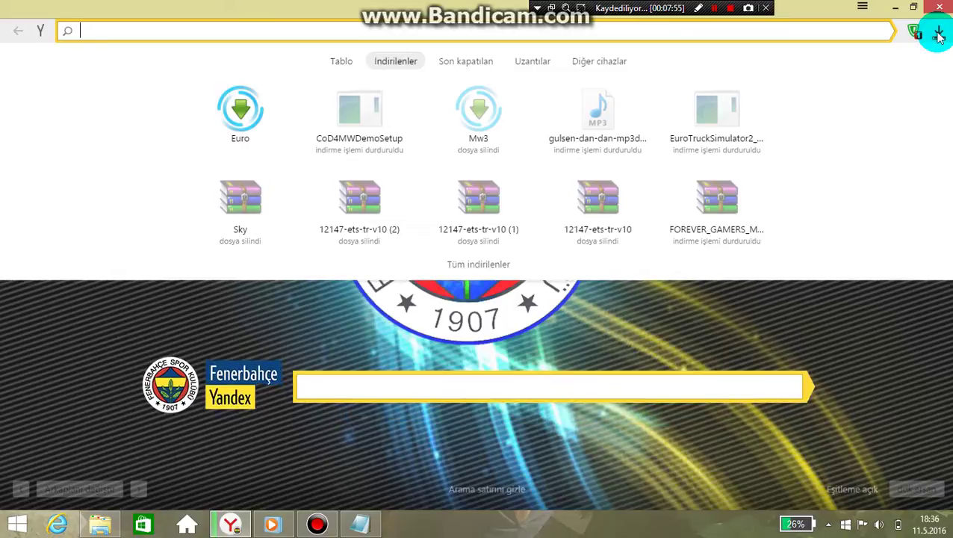
left_click(939, 34)
left_click(939, 6)
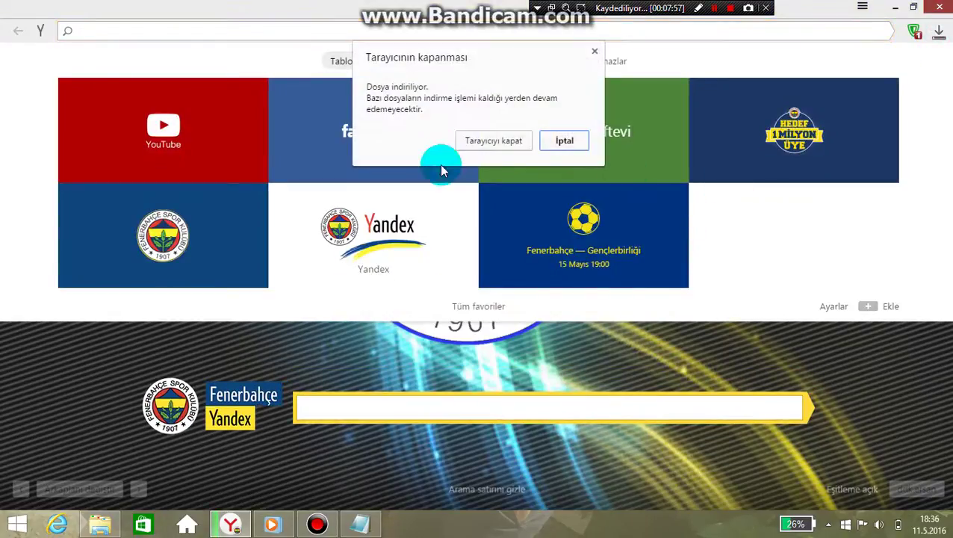
left_click(504, 142)
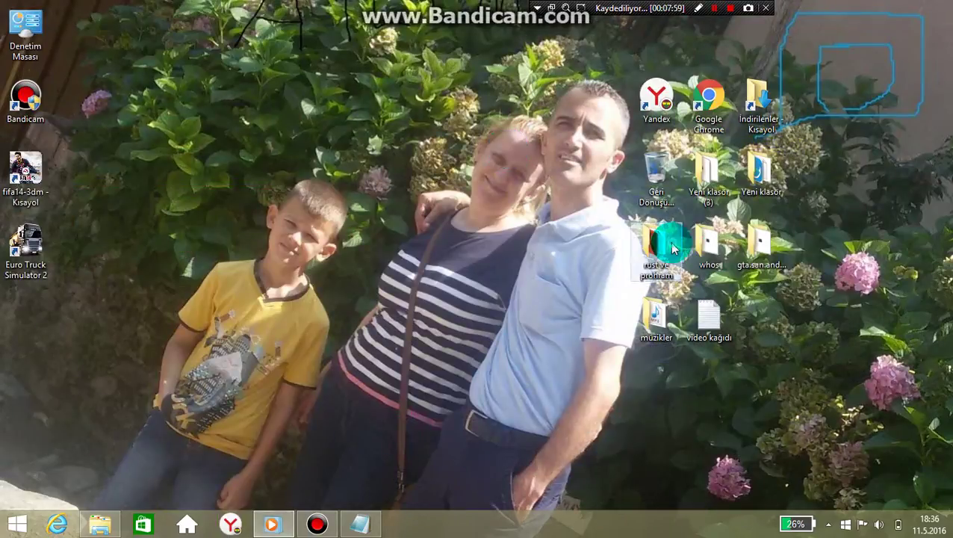
Step: Bring back the video kağıdı note and erase its sentence about adding music
left_click_drag(666, 234, 643, 180)
left_click(360, 525)
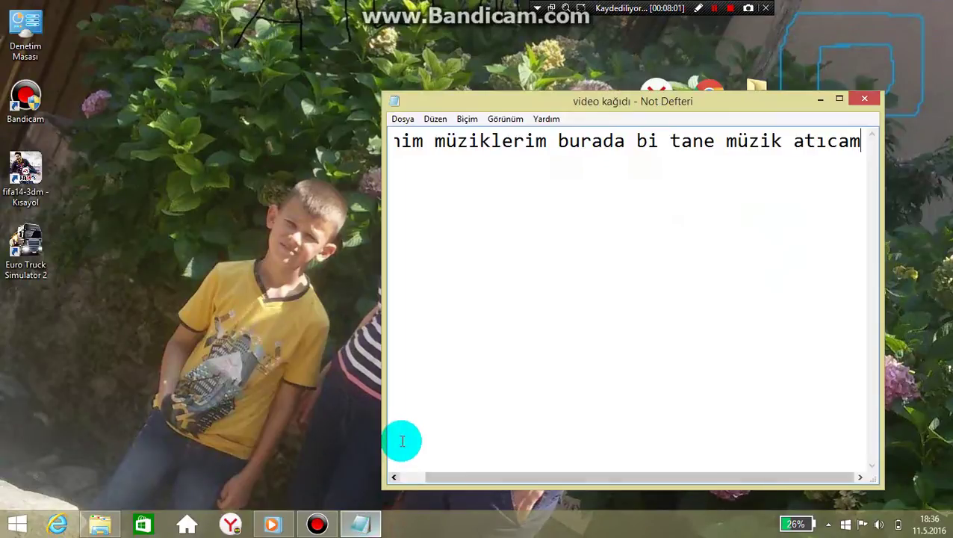
key("BackSpace")
key("BackSpace")
key("BackSpace")
key("BackSpace")
key("BackSpace")
key("BackSpace")
key("BackSpace")
key("BackSpace")
key("BackSpace")
key("BackSpace")
key("BackSpace")
key("BackSpace")
key("BackSpace")
key("BackSpace")
key("BackSpace")
key("BackSpace")
key("BackSpace")
key("BackSpace")
key("BackSpace")
key("BackSpace")
key("BackSpace")
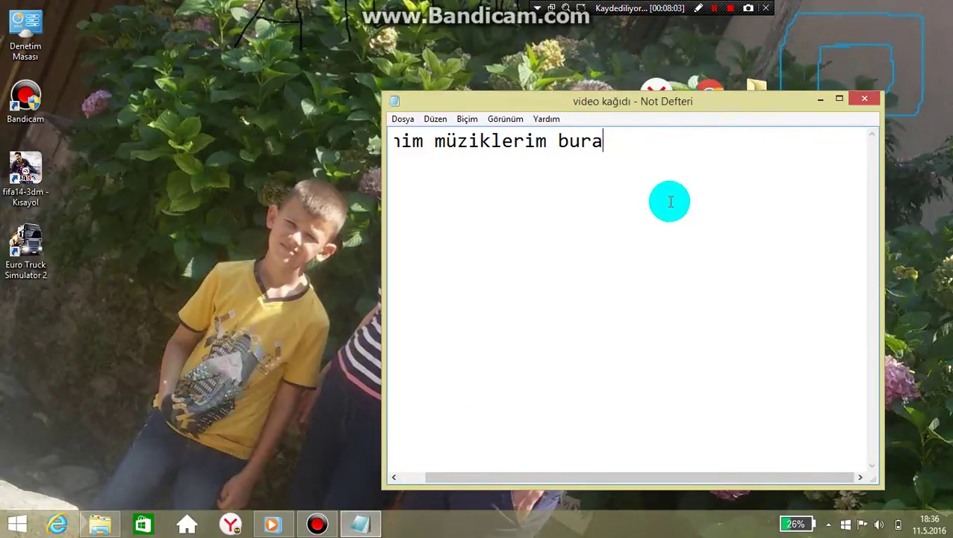
Step: Open the Yeni klasör (3) folder with the note moved out of the way, and go to the İndirilenler folder
left_click_drag(624, 108, 193, 125)
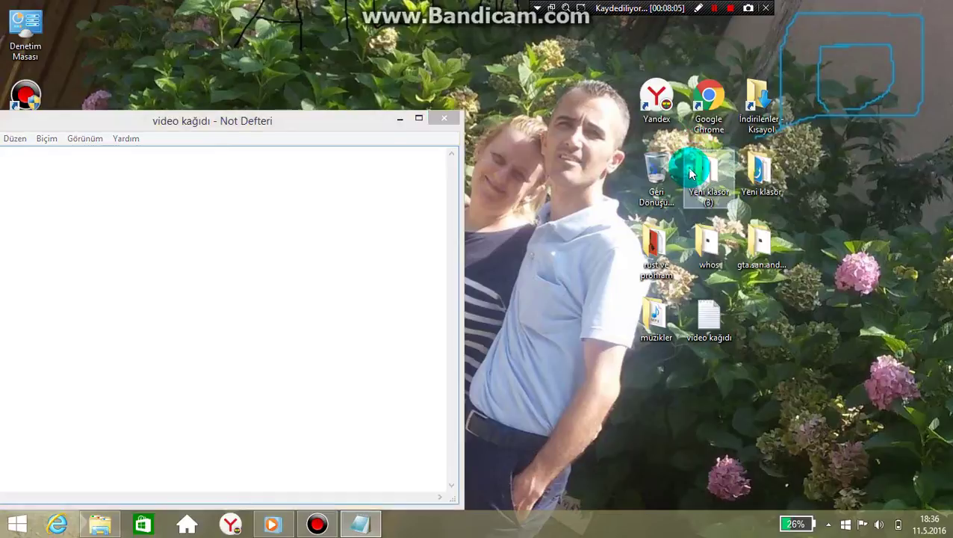
double_click(692, 165)
left_click(366, 523)
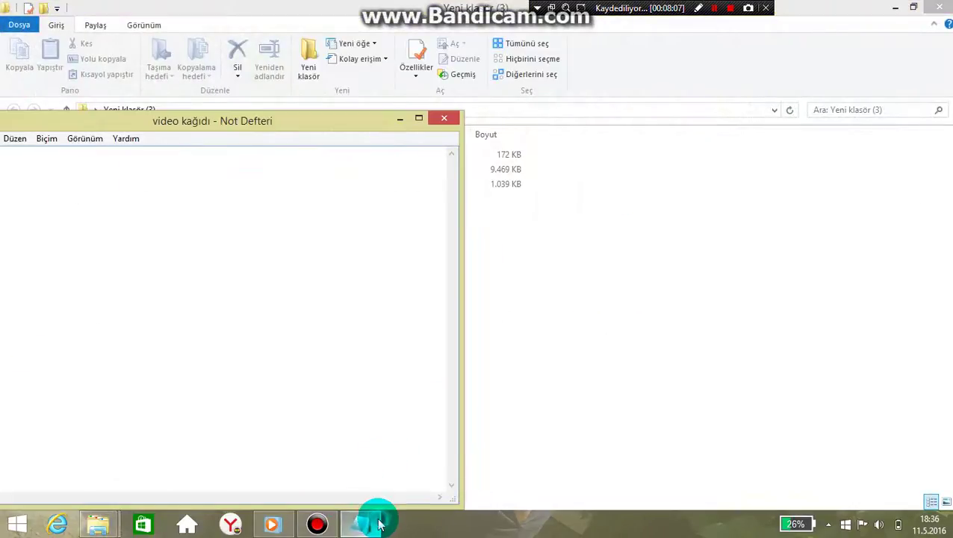
left_click_drag(293, 136, 842, 124)
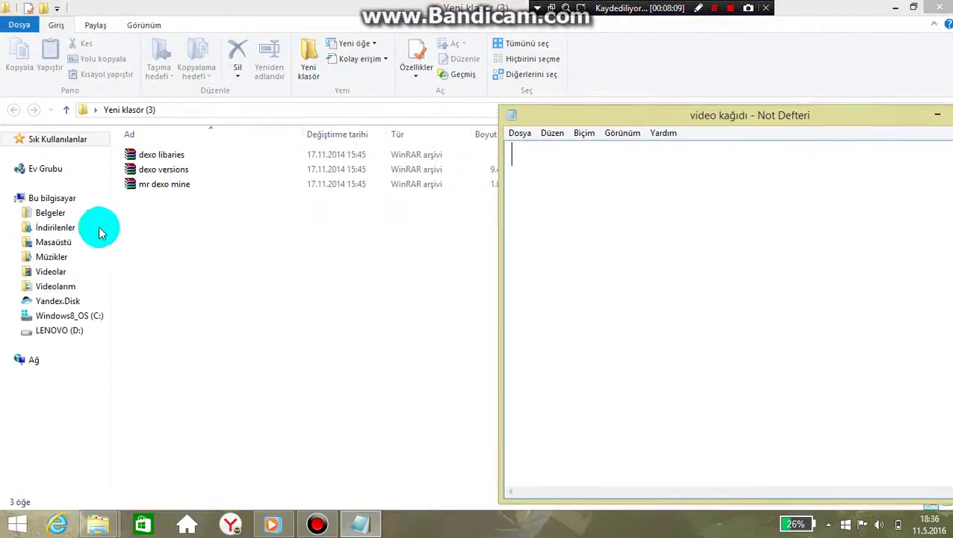
left_click(66, 214)
left_click(71, 226)
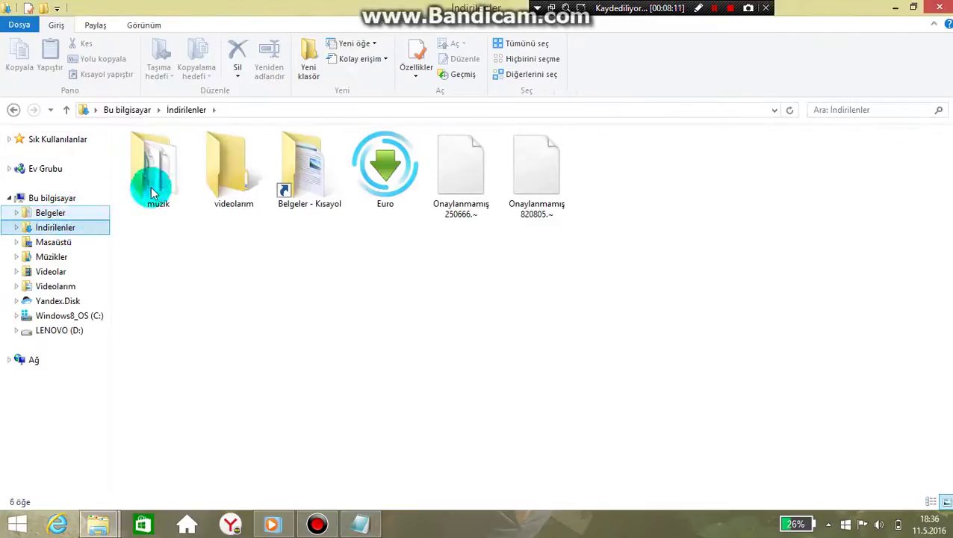